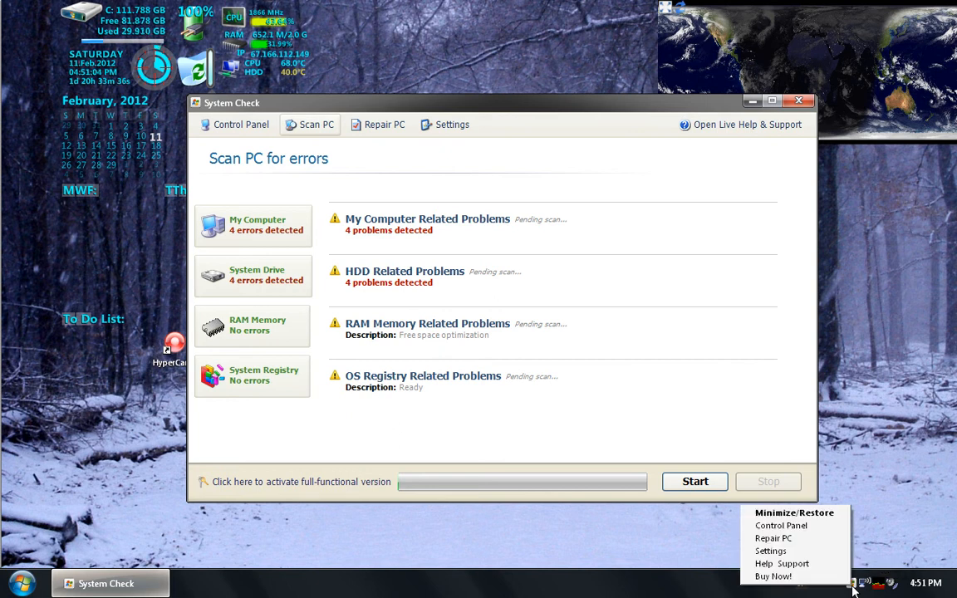
Minimize and restore the System Check window, and start its PC error scan
click(802, 514)
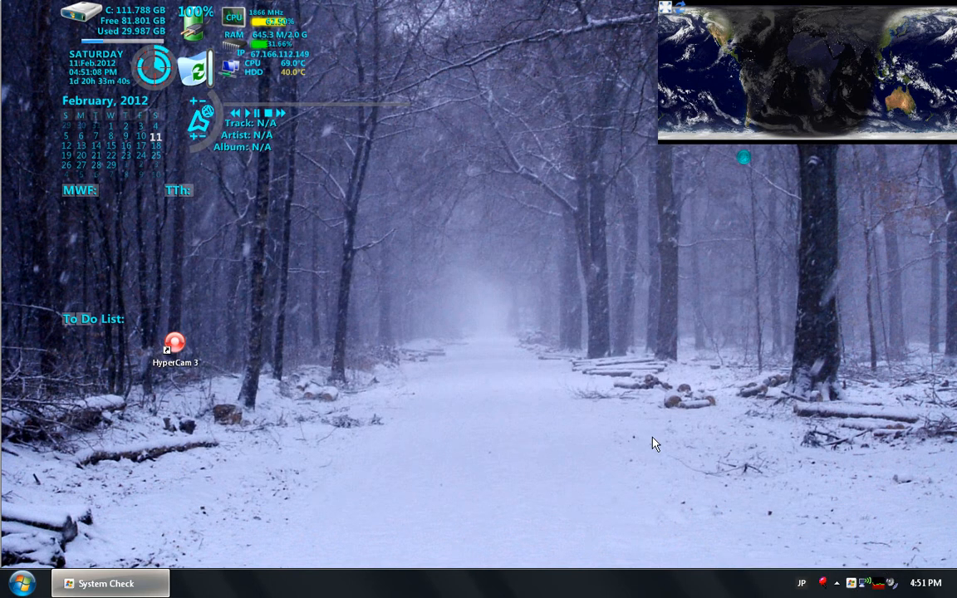
click(110, 582)
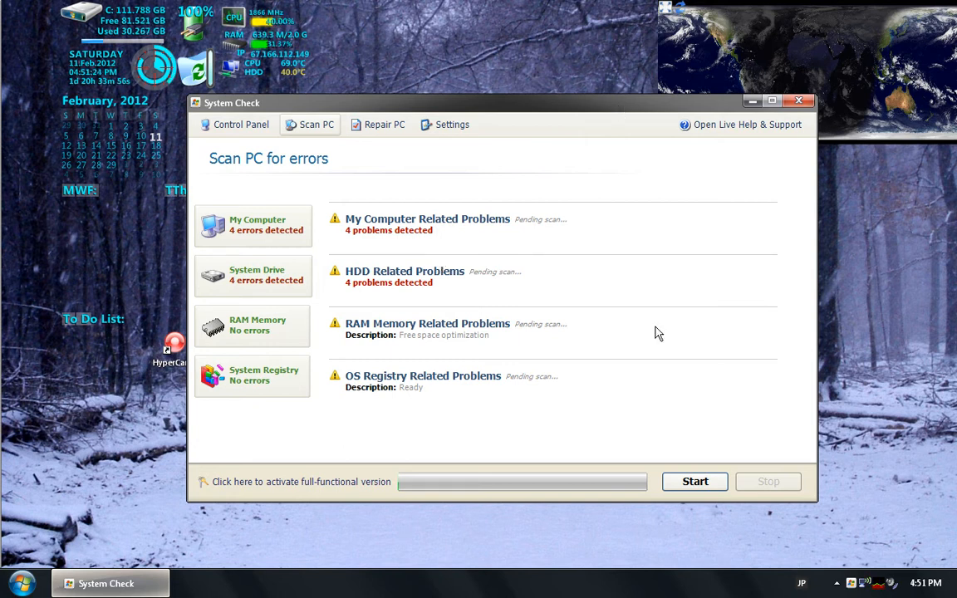
click(682, 487)
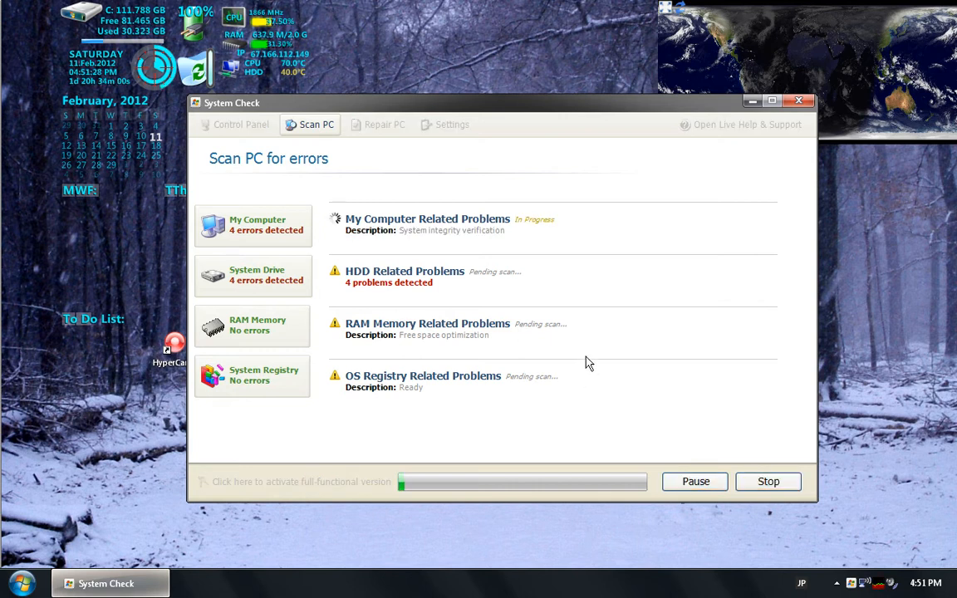
Open Process Explorer, arrange its window beside System Check, and select the 4EH1Av0npIv.exe process to inspect its path
click(882, 585)
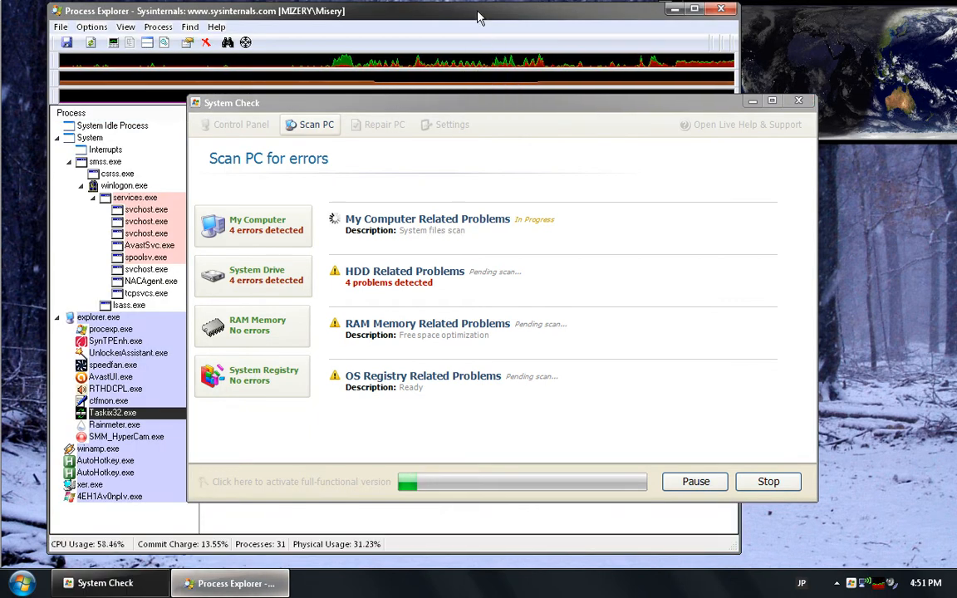
drag(462, 112, 487, 107)
mouse_move(458, 15)
mouse_down()
mouse_move(538, 50)
mouse_move(461, 11)
mouse_up()
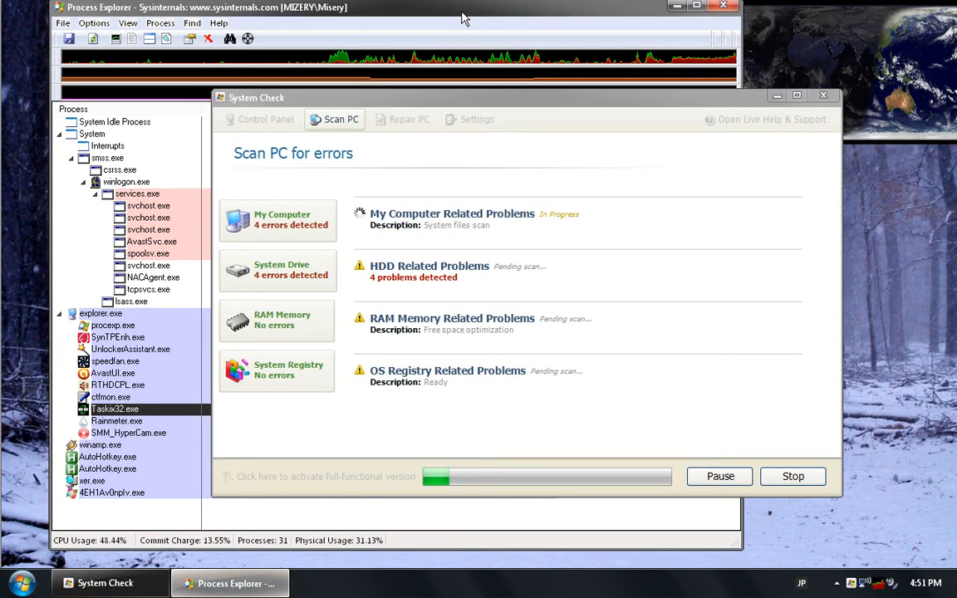
drag(436, 98, 472, 93)
mouse_move(119, 493)
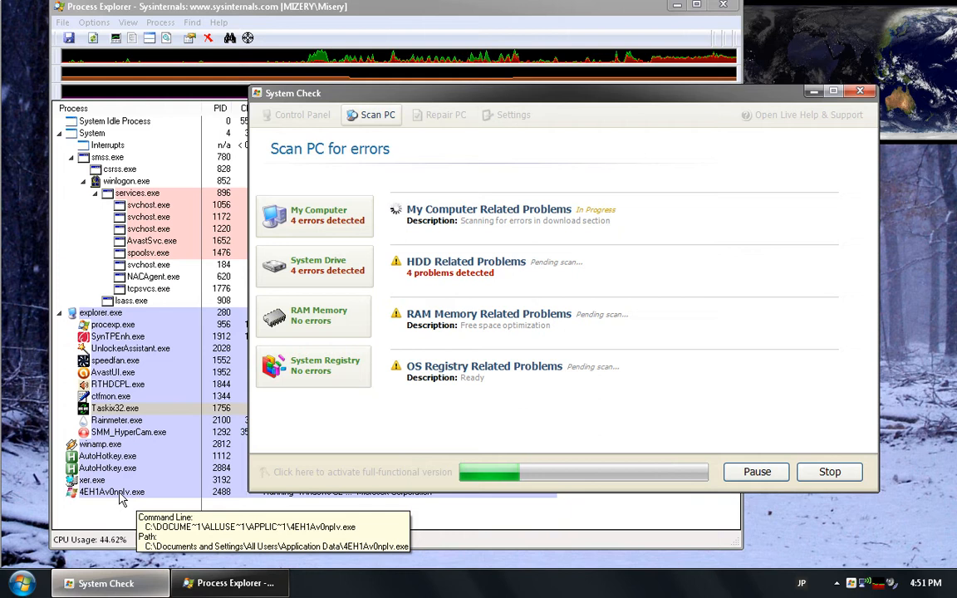
click(119, 494)
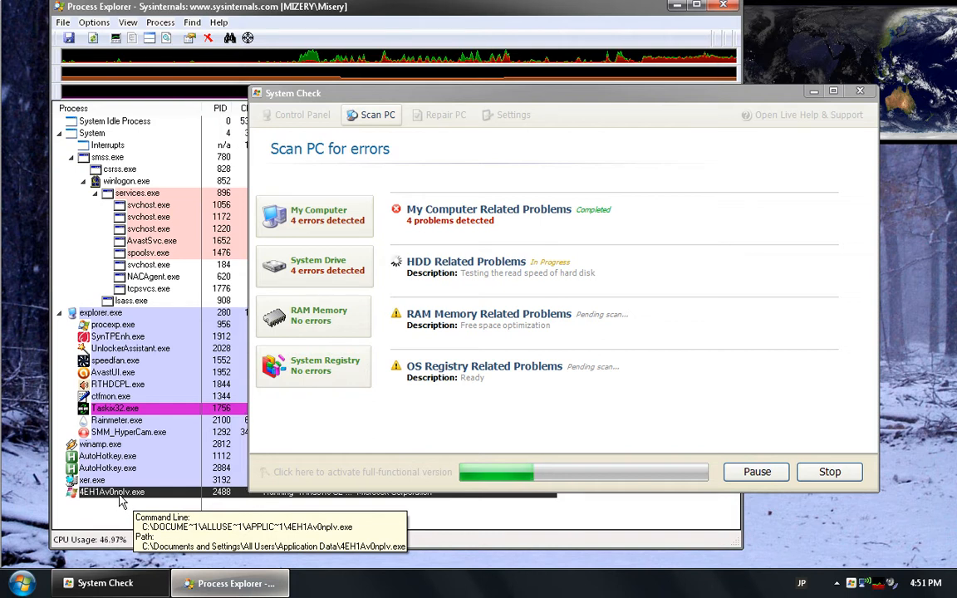
Browse drive C: to Documents and Settings\All Users\Application Data, moving windows aside to see the folder contents
click(23, 582)
click(137, 255)
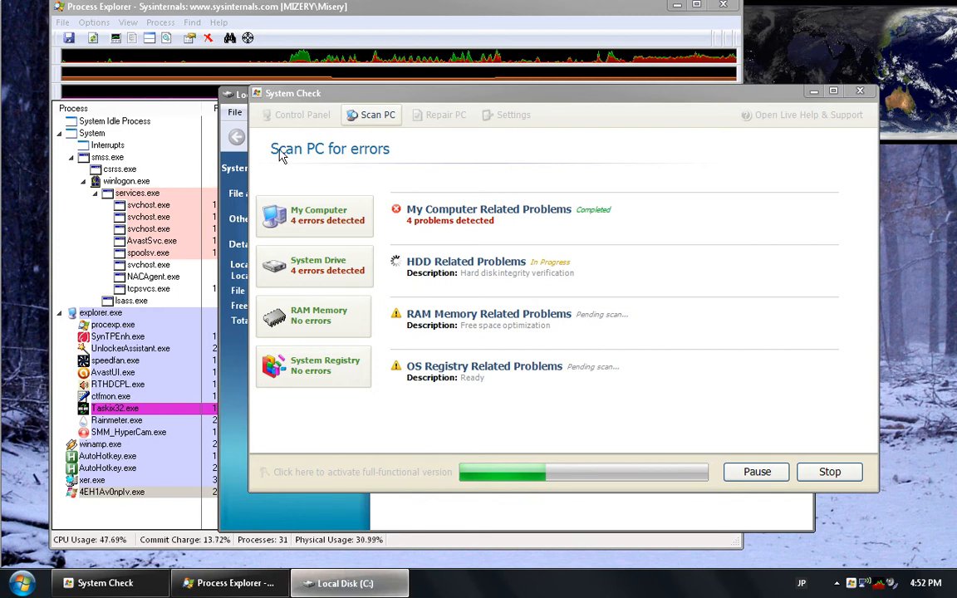
drag(237, 94, 81, 104)
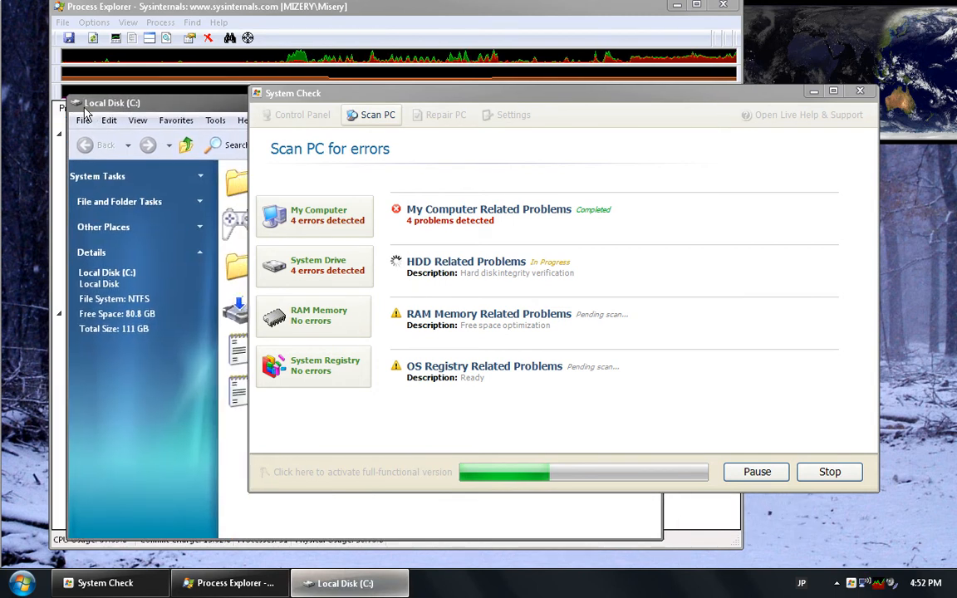
double_click(232, 184)
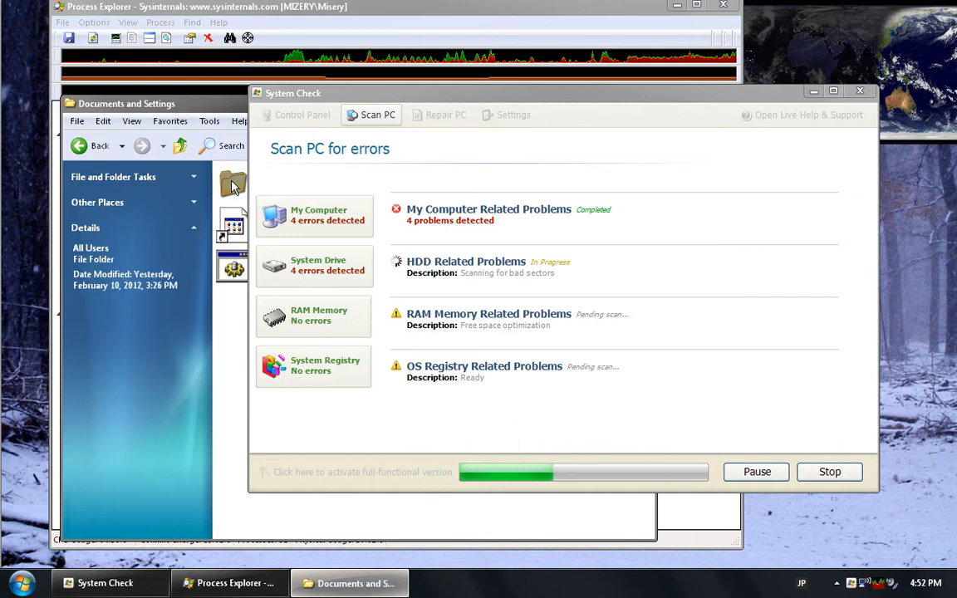
double_click(233, 184)
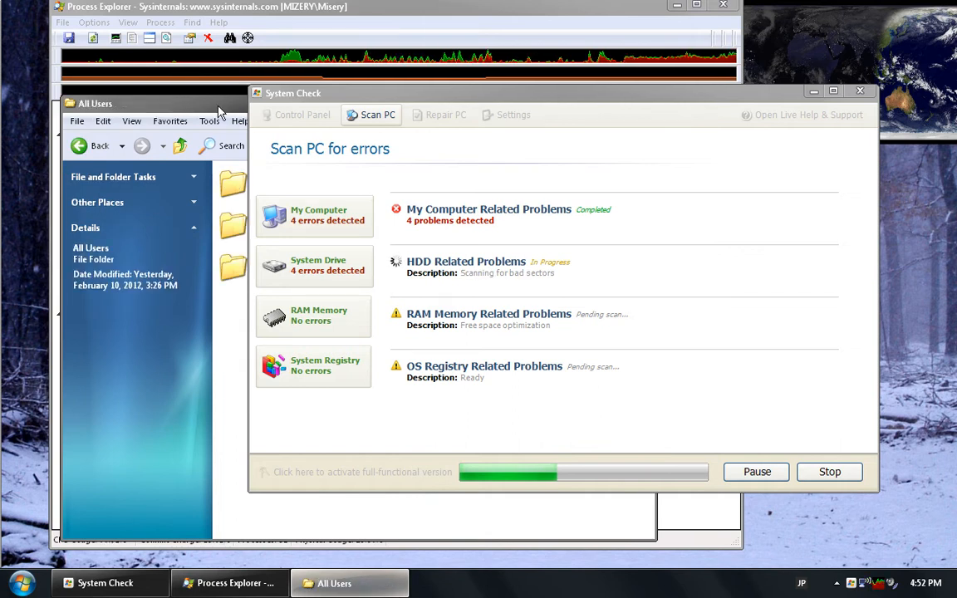
drag(366, 91, 593, 188)
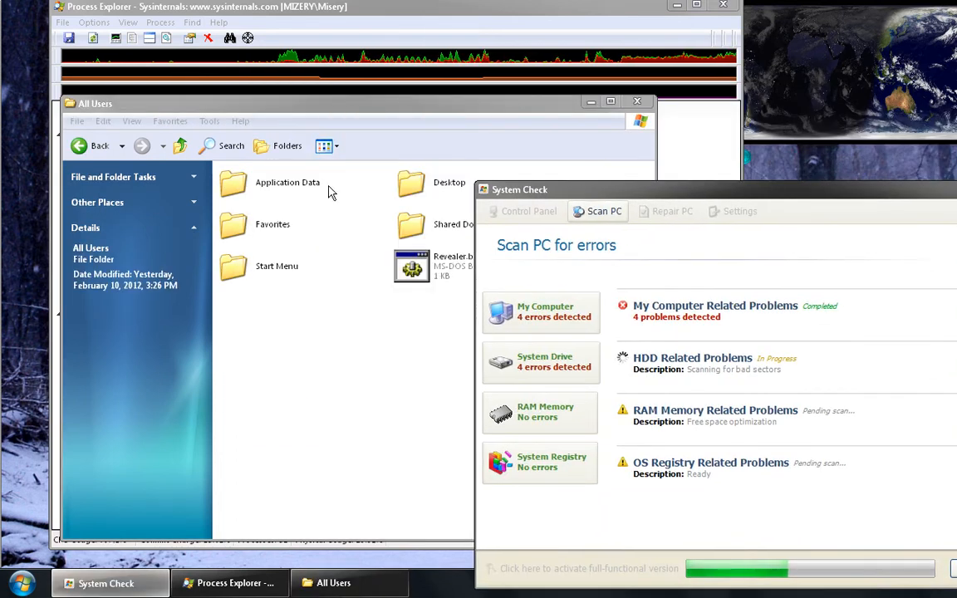
double_click(272, 180)
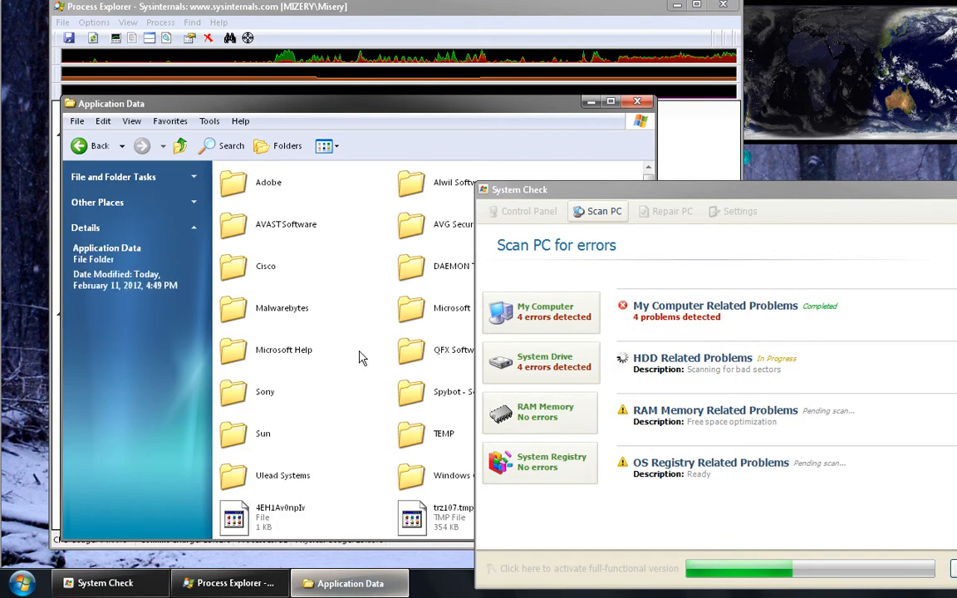
Check the details of 4EH1Av0npIv and trz107.tmp, and display the Application Data folder contents as a list
click(265, 511)
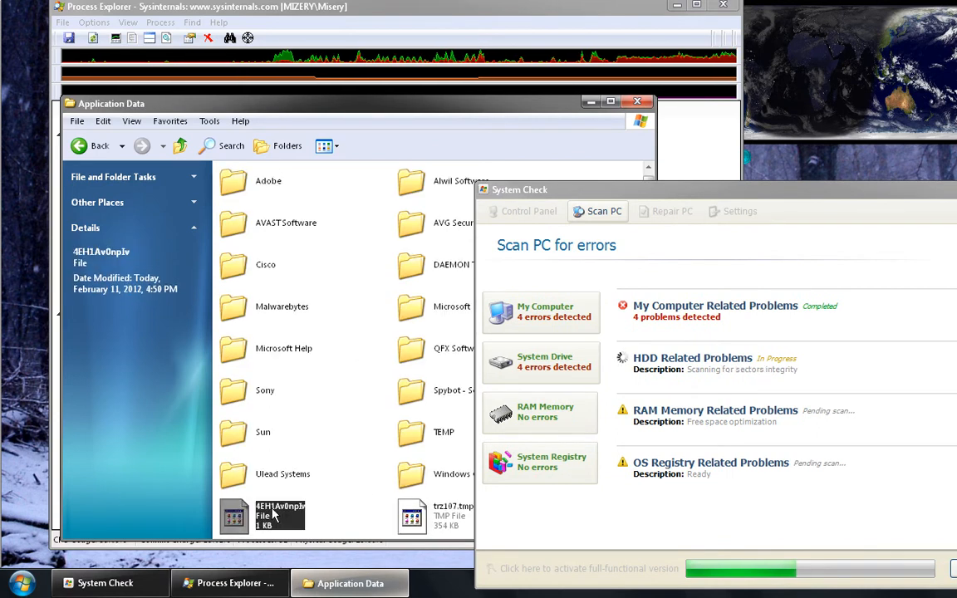
click(453, 510)
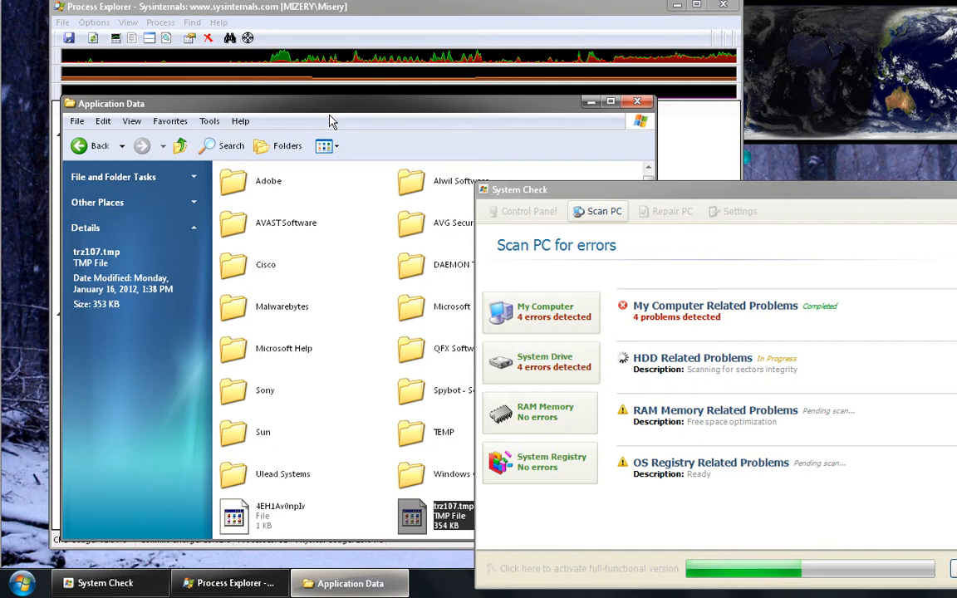
drag(314, 104, 273, 33)
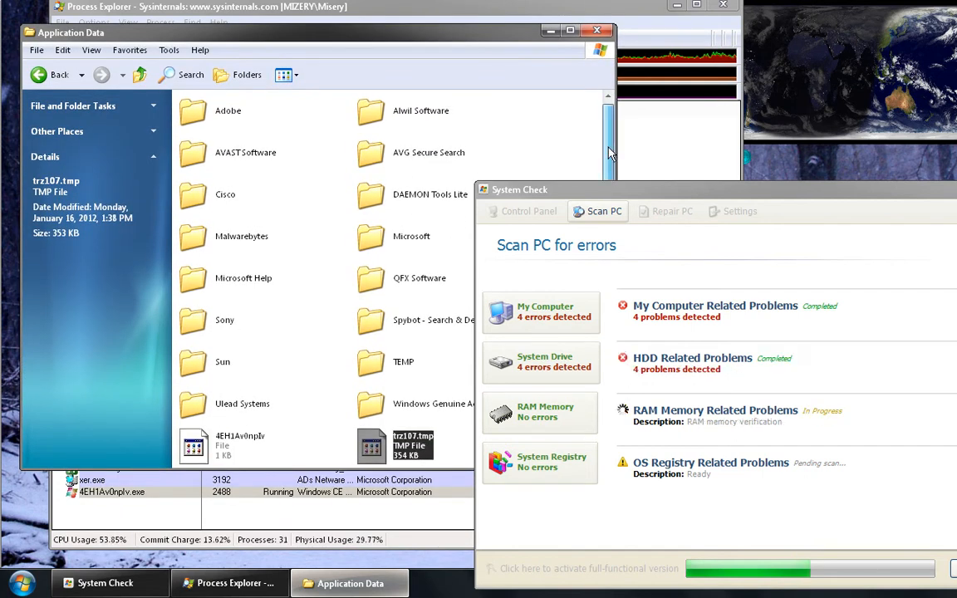
right_click(333, 350)
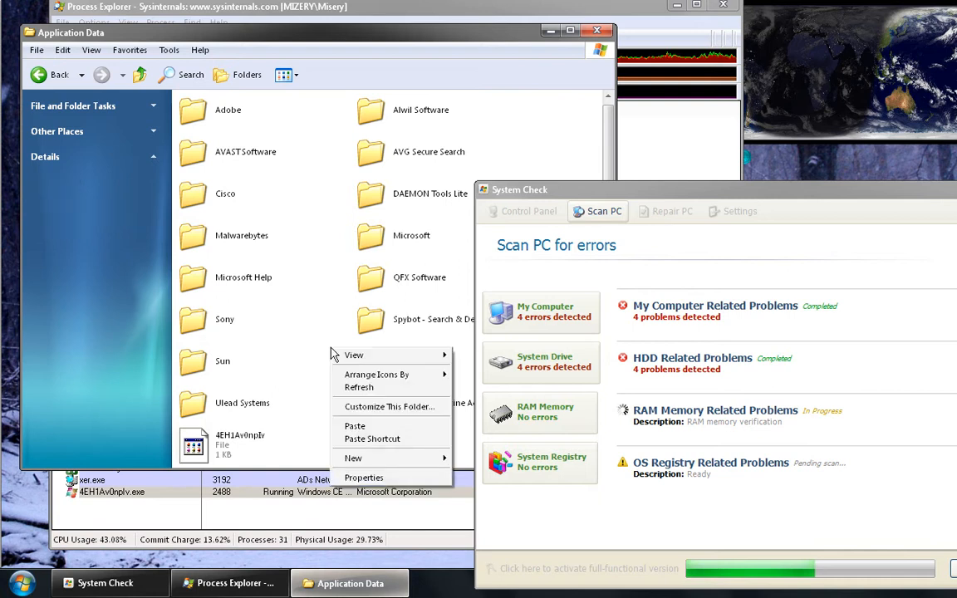
mouse_move(339, 356)
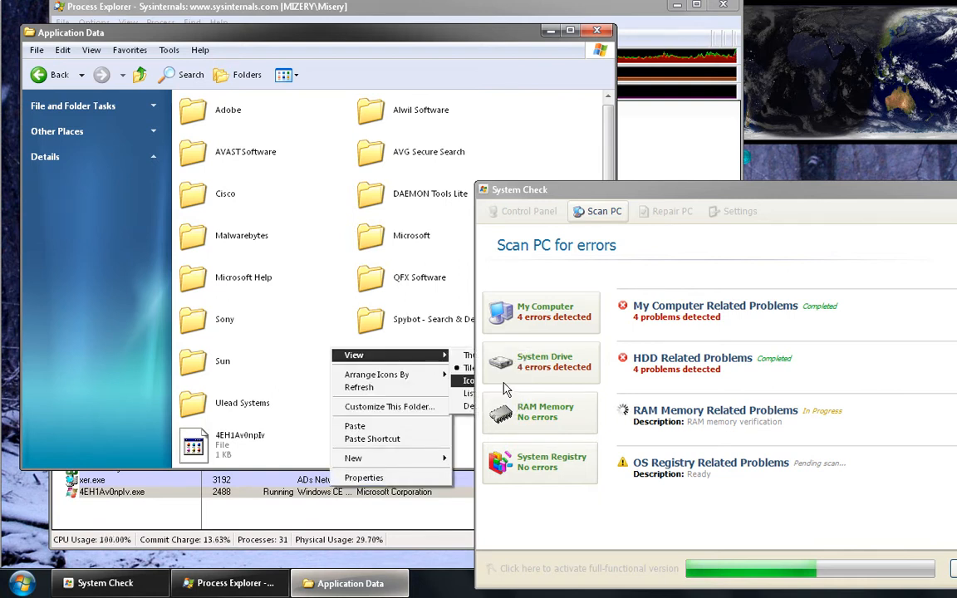
click(468, 393)
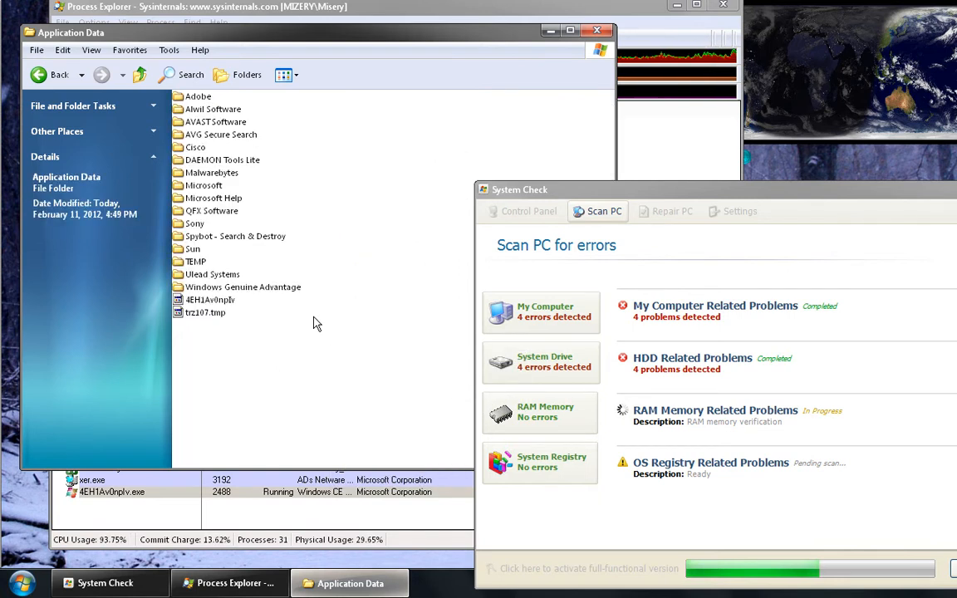
Scan the file 4EH1Av0npIv with avast! and close the scan window
right_click(213, 304)
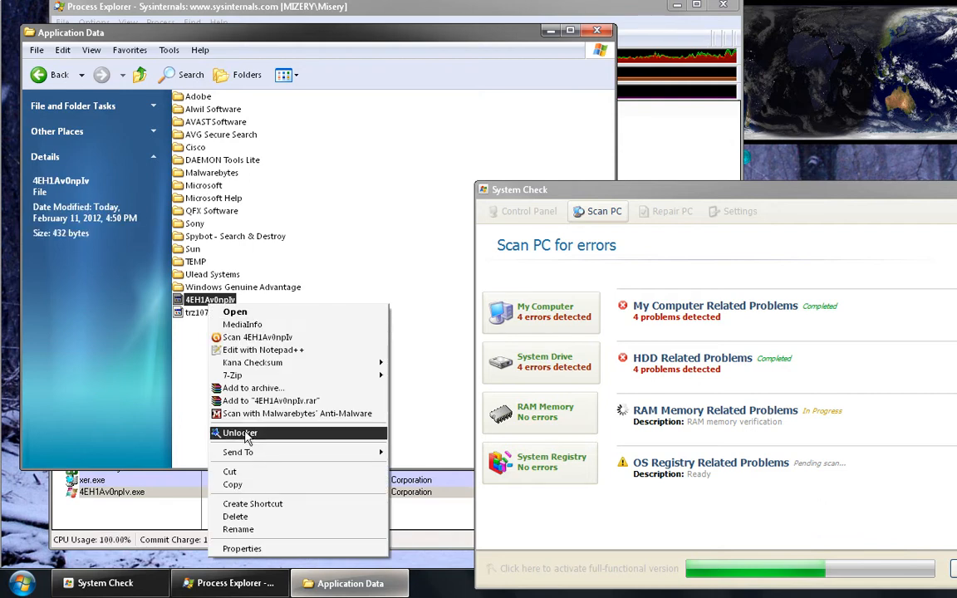
click(237, 339)
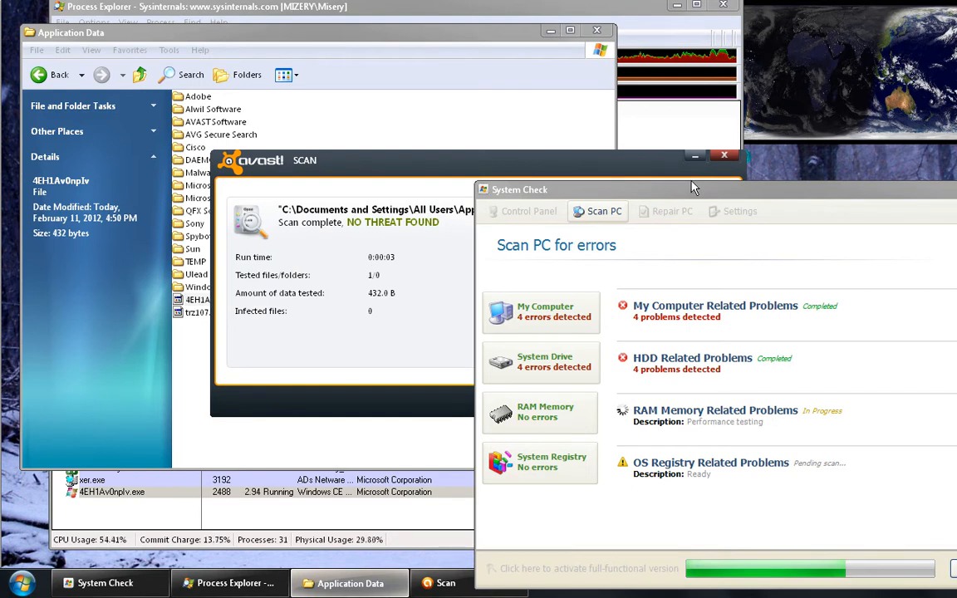
click(724, 156)
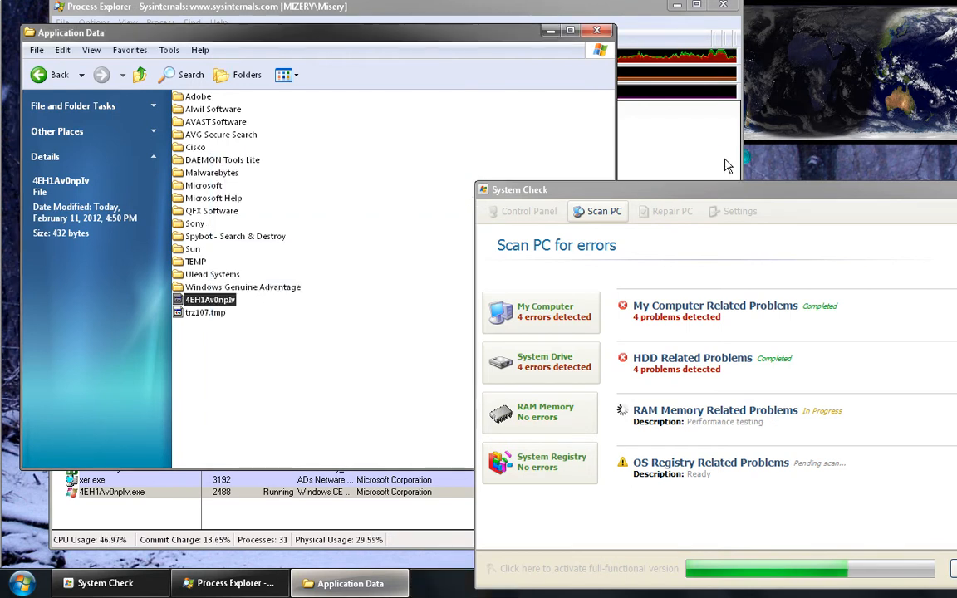
Scan trz107.tmp with avast! and show the scan results
click(200, 312)
right_click(198, 313)
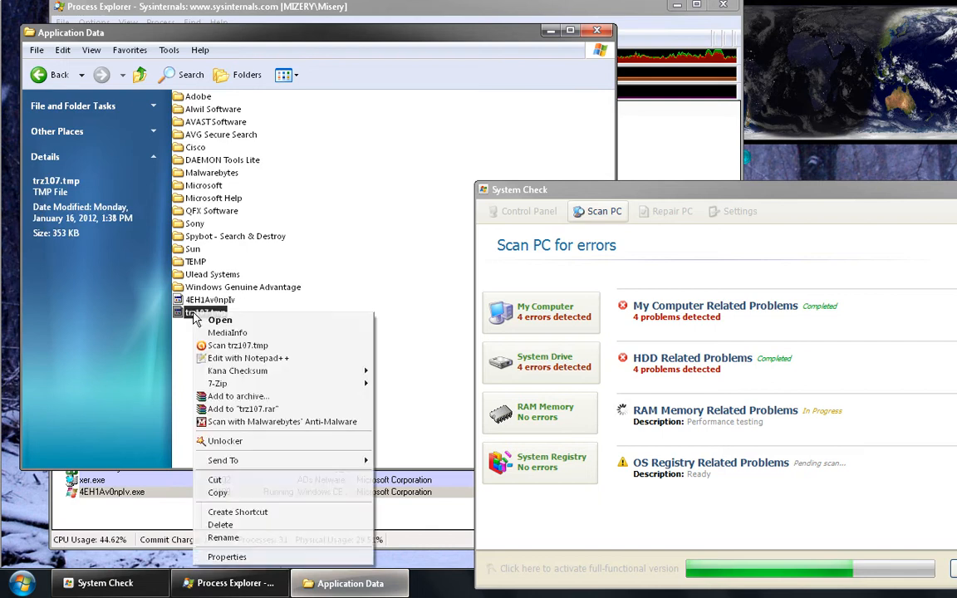
click(238, 347)
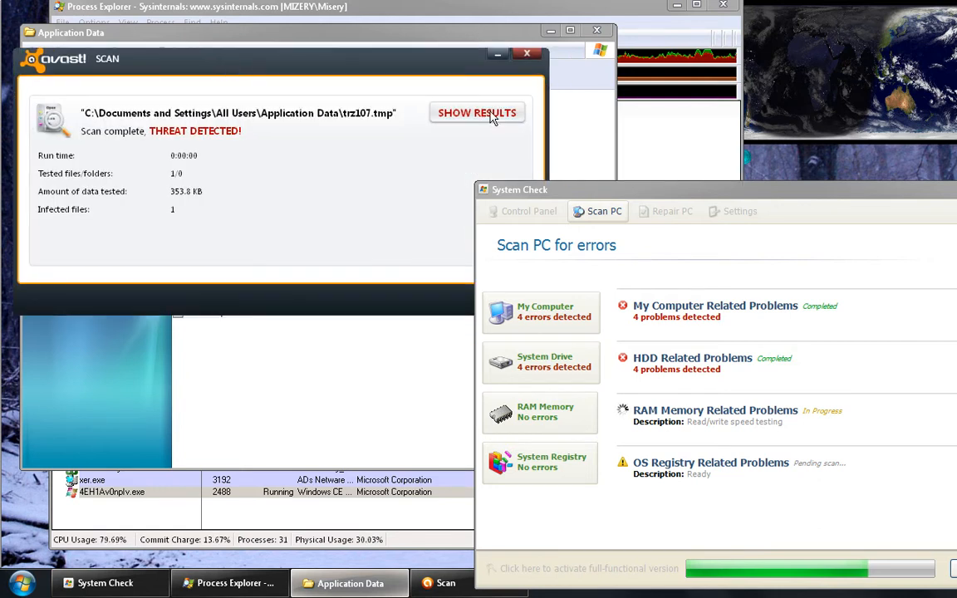
click(479, 114)
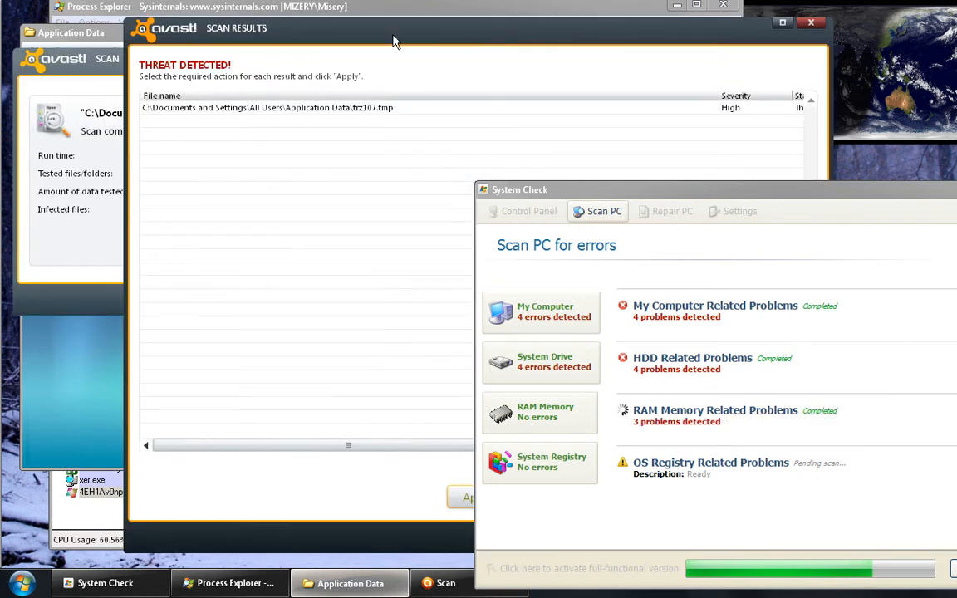
Move the overlapping windows apart, set the avast! action for all results to Delete, and apply it to trz107.tmp
drag(387, 34, 261, 2)
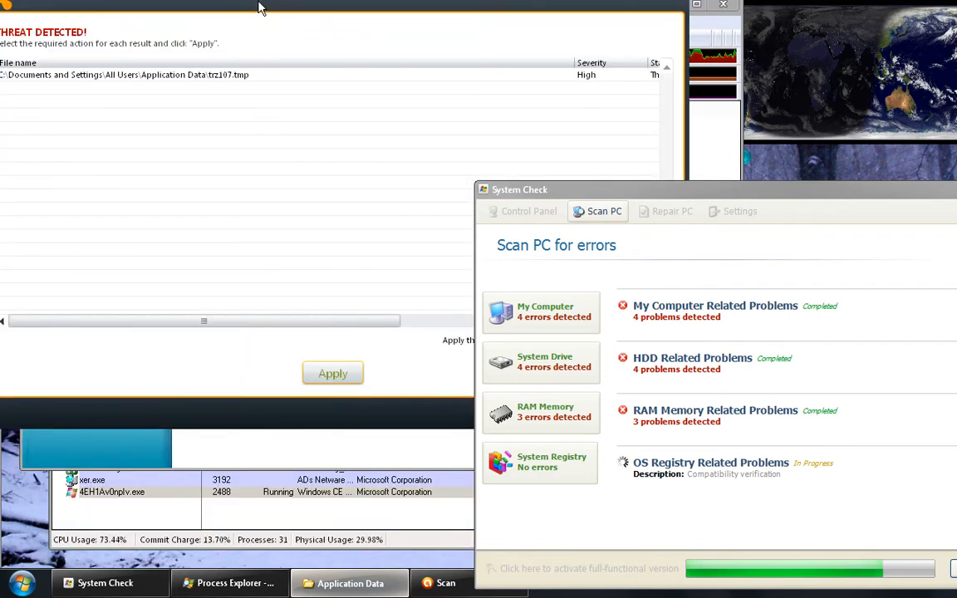
click(554, 195)
drag(556, 198, 683, 420)
click(616, 350)
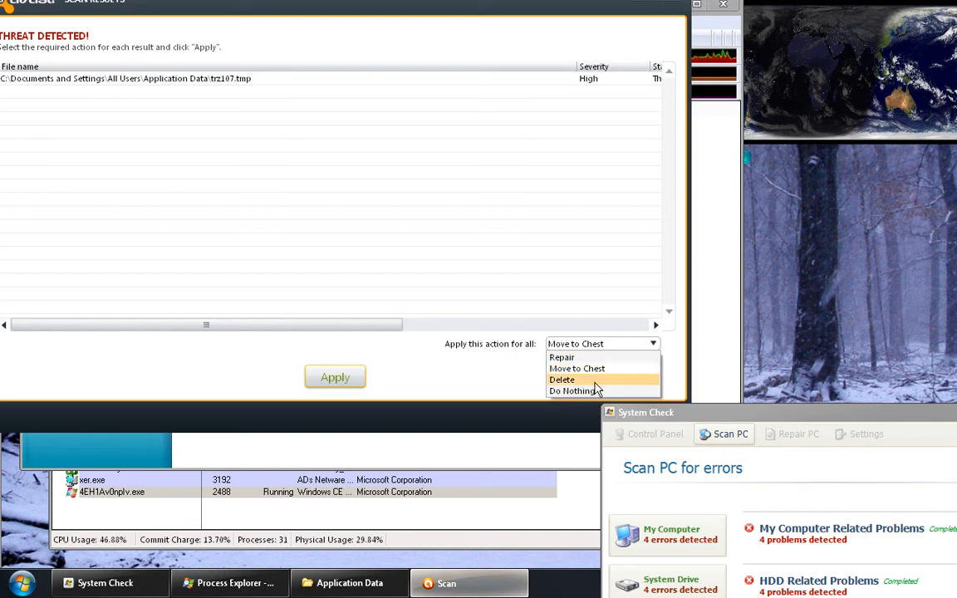
click(573, 379)
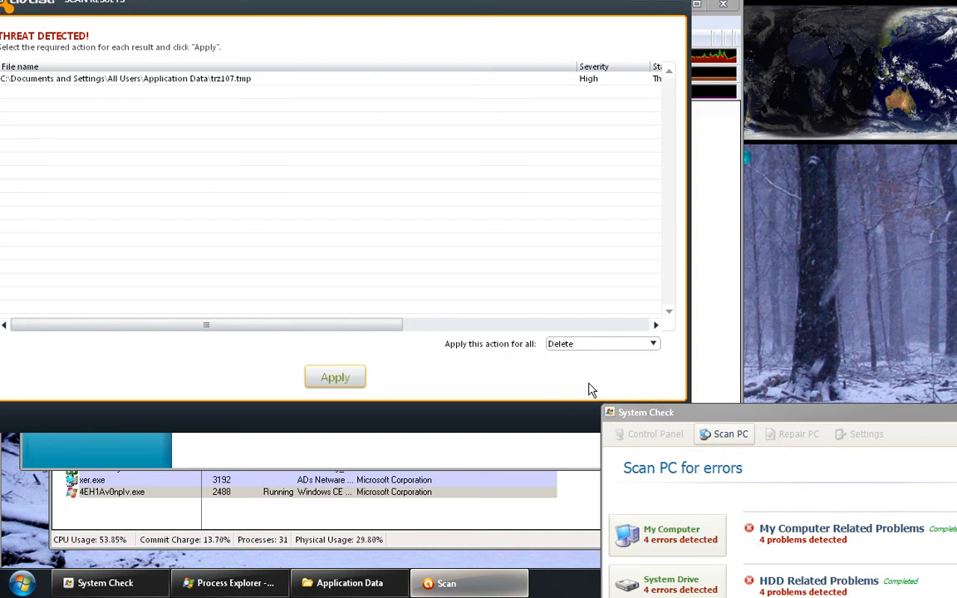
click(336, 378)
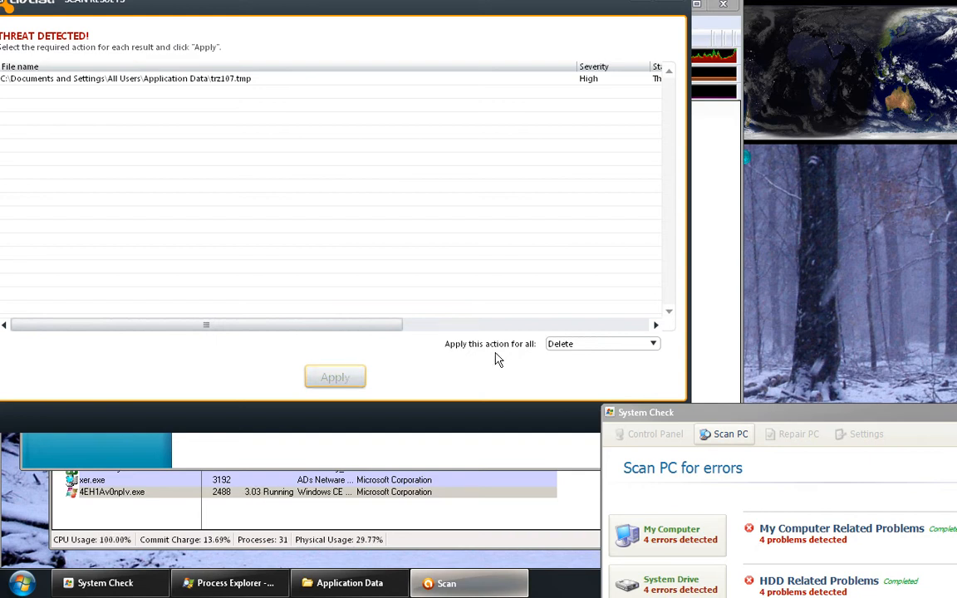
click(643, 416)
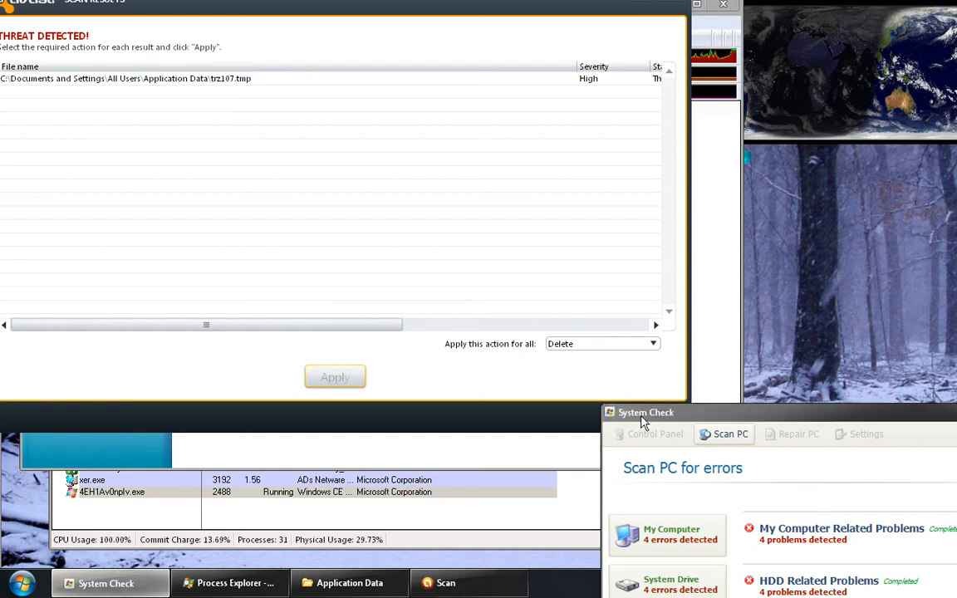
click(485, 376)
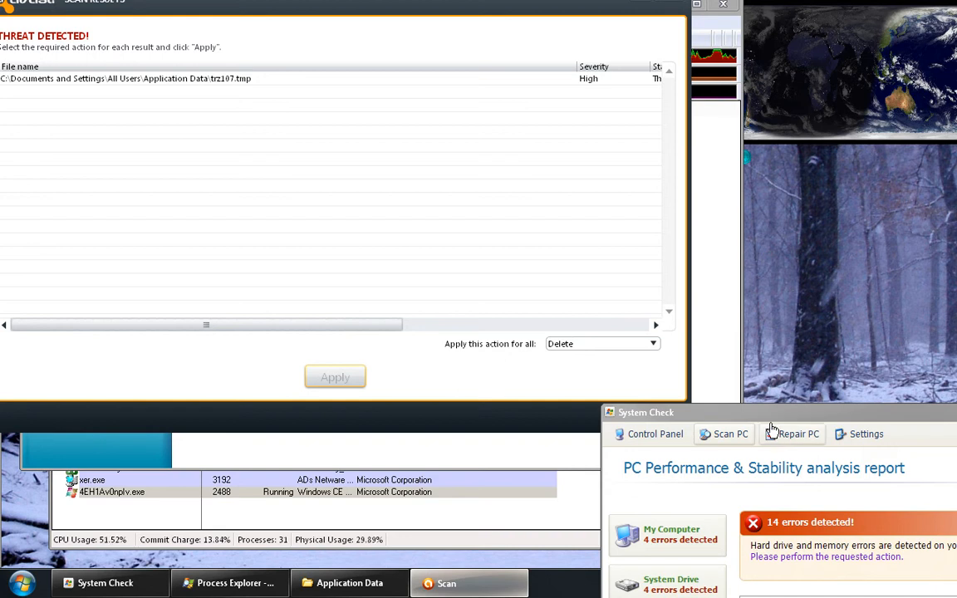
Bring the System Check window fully into view and look through its error report list
drag(752, 412, 275, 158)
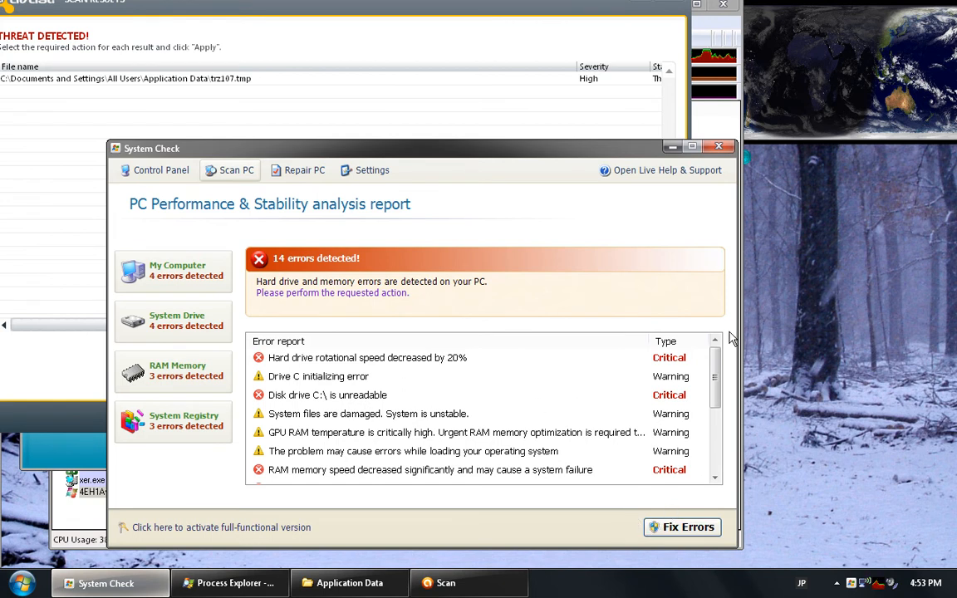
scroll(714, 370, down, 3)
scroll(711, 362, up, 3)
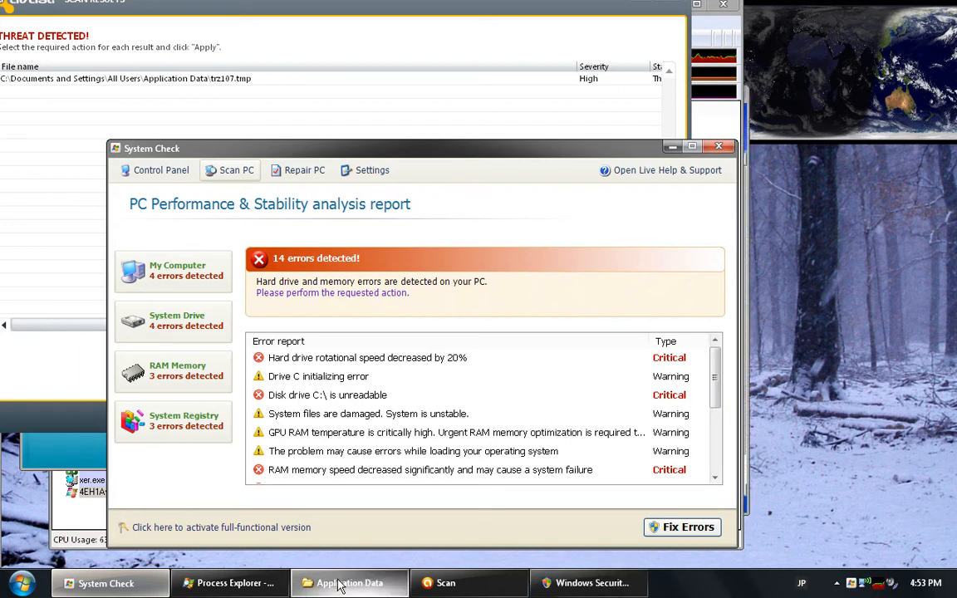
Bring up the Application Data folder window and try to close the System Check window
click(341, 584)
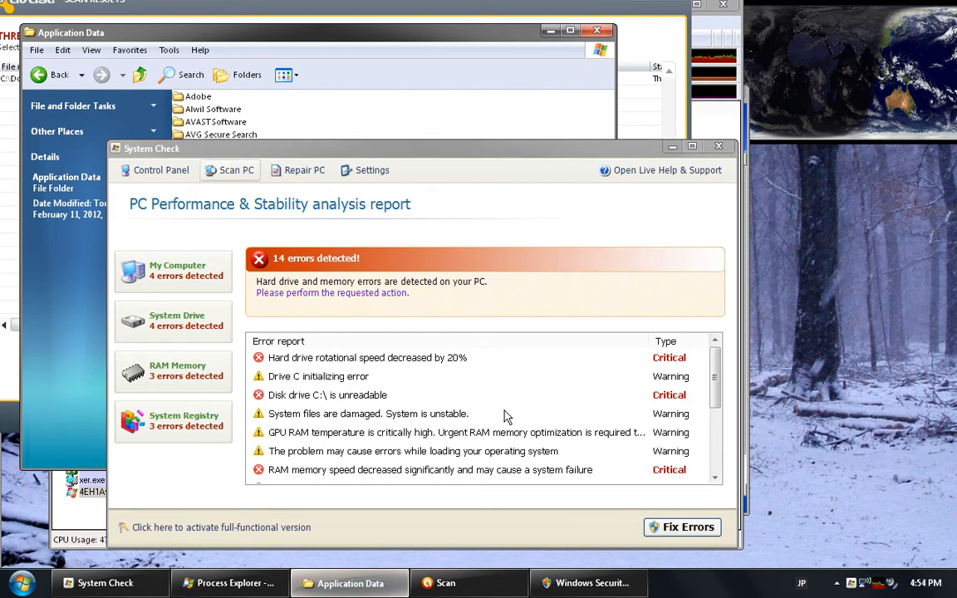
click(722, 153)
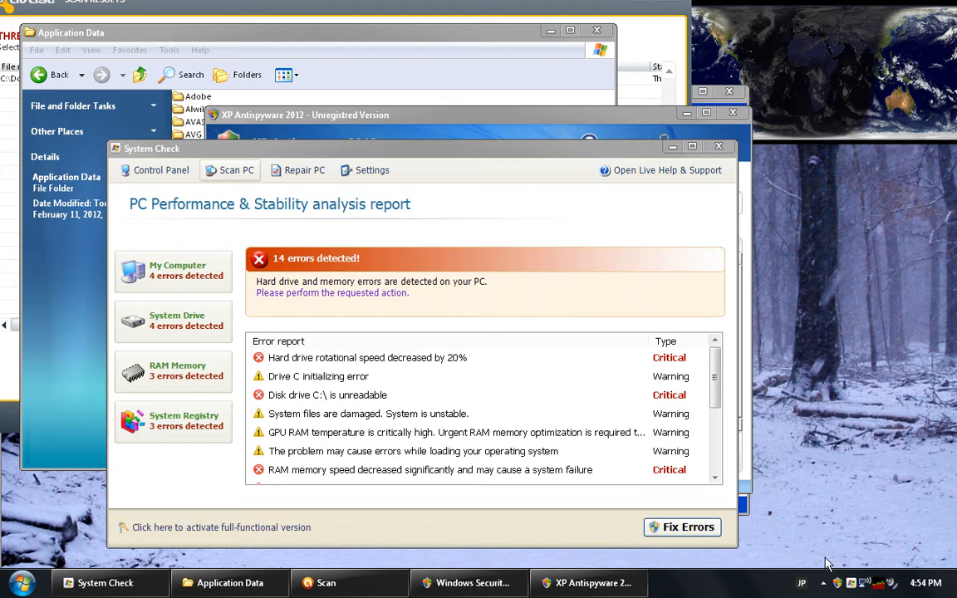
Switch to Process Explorer and kill the fake System Check process 4EH1Av0npIv.exe
click(881, 584)
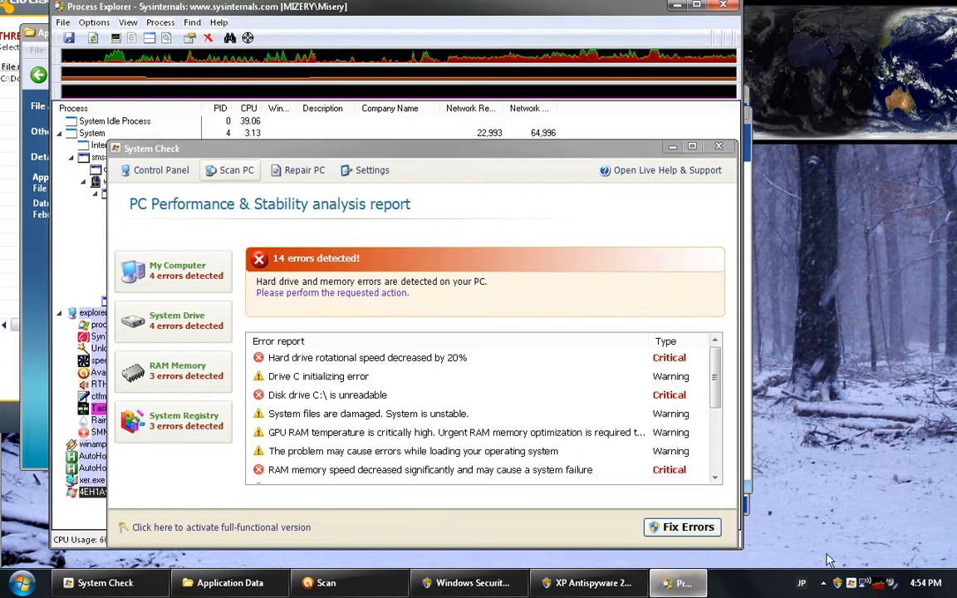
right_click(90, 494)
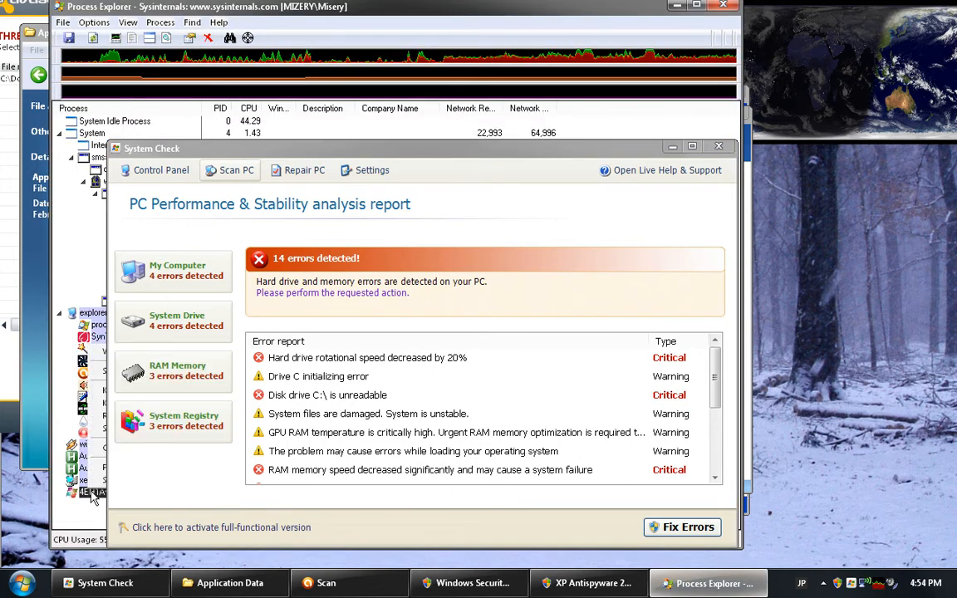
click(100, 398)
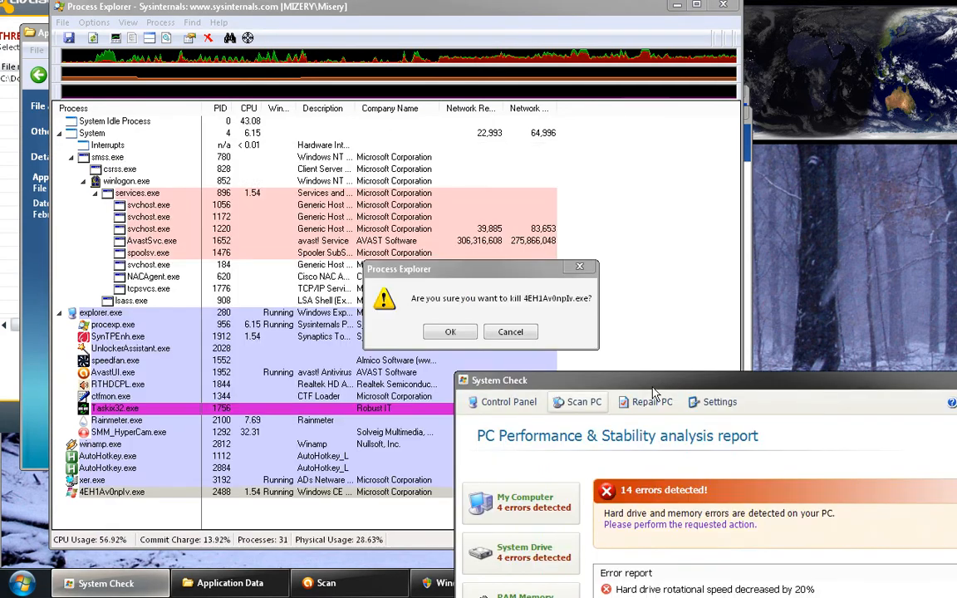
click(445, 332)
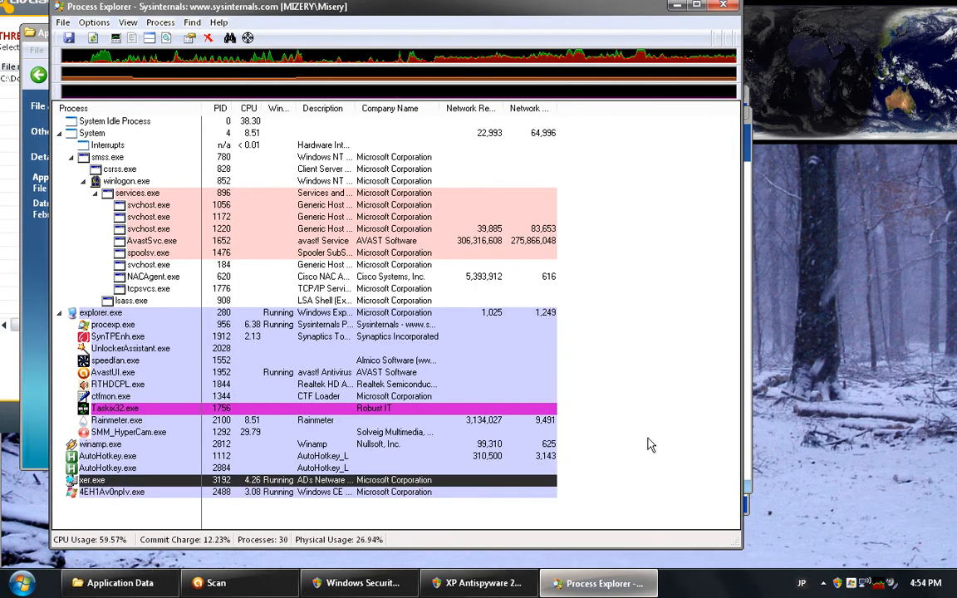
mouse_move(128, 486)
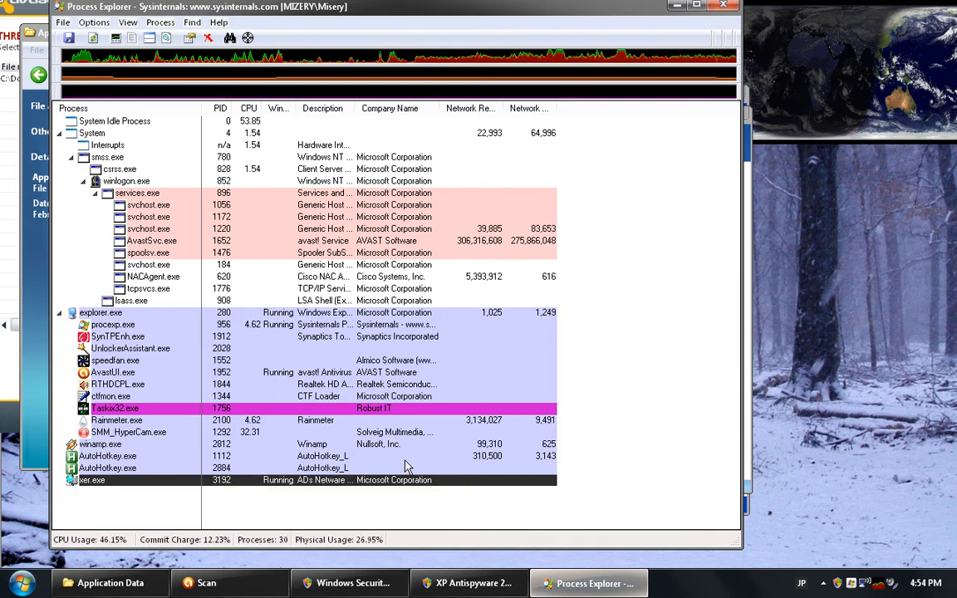
mouse_move(129, 487)
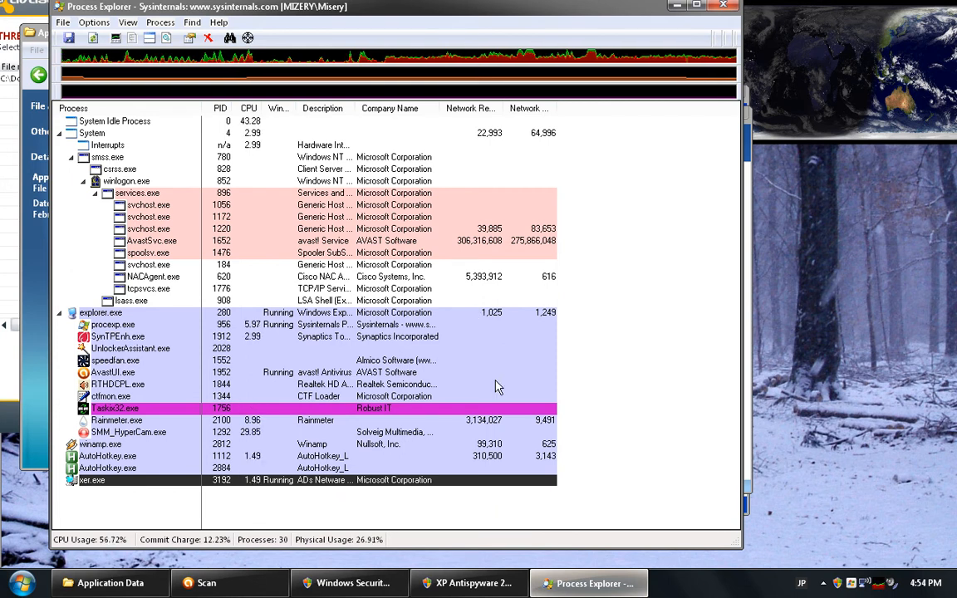
Close Process Explorer, the XP Antispyware 2012 window, and the Windows Security Center window
click(732, 10)
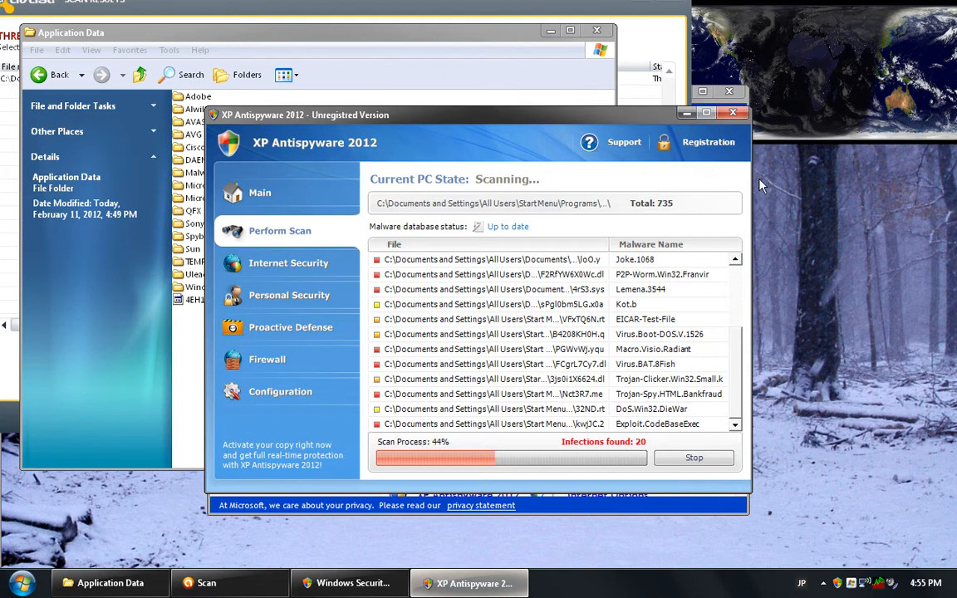
click(733, 113)
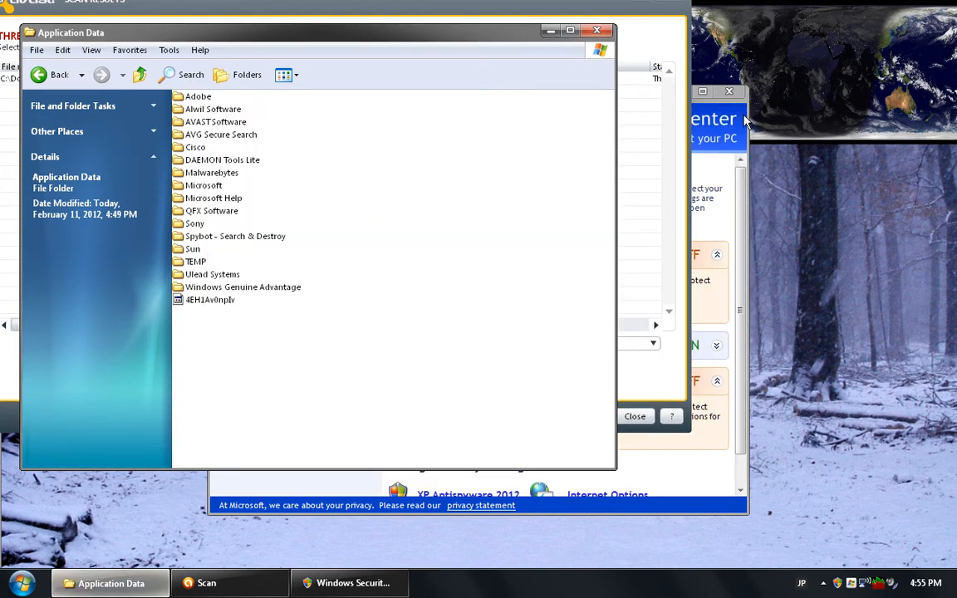
click(732, 92)
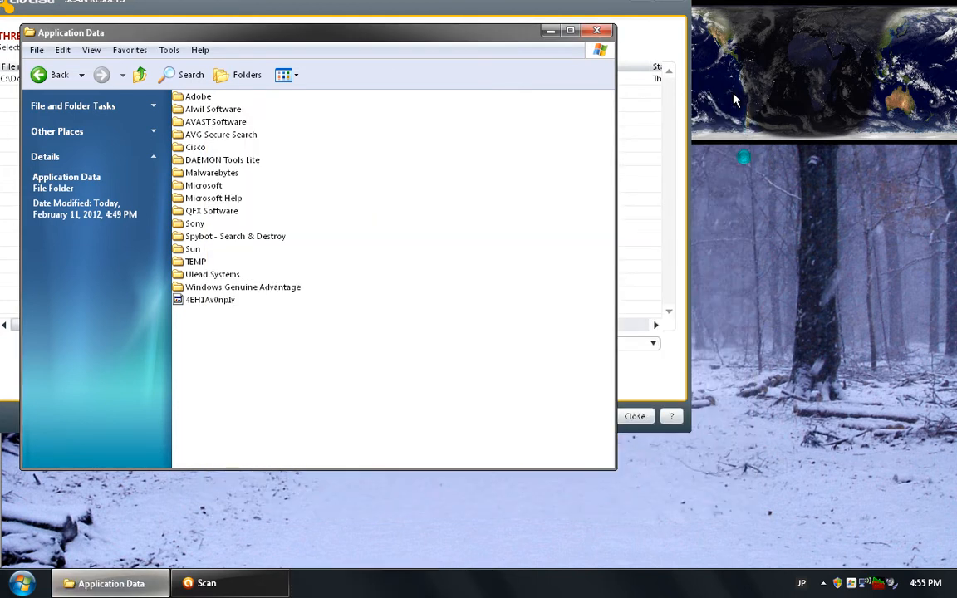
Delete the 4EH1Av0npIv file from the All Users Application Data folder
click(224, 301)
key(Delete)
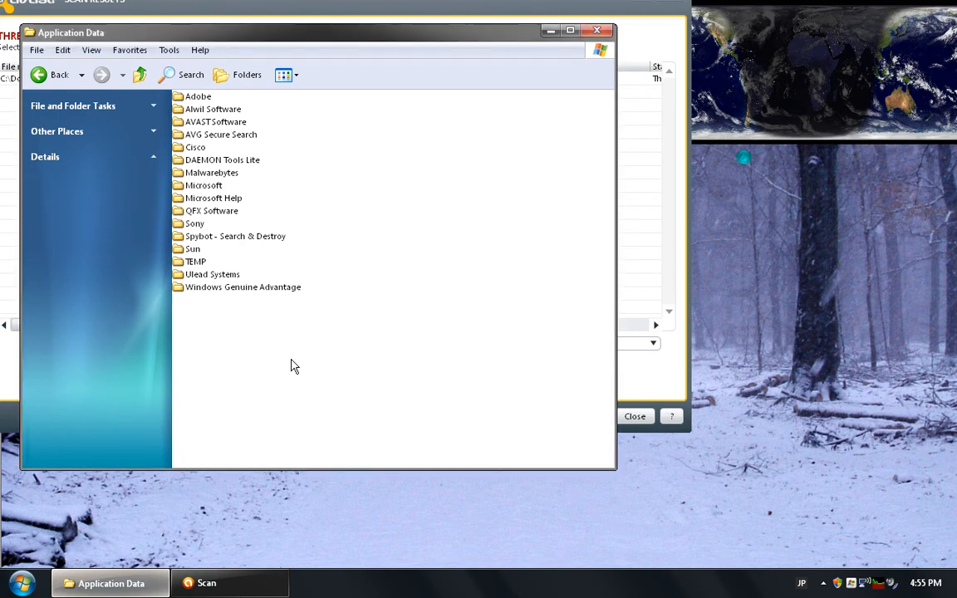
Browse to the current user's profile folder and check its Application Data folder for suspicious files
click(136, 76)
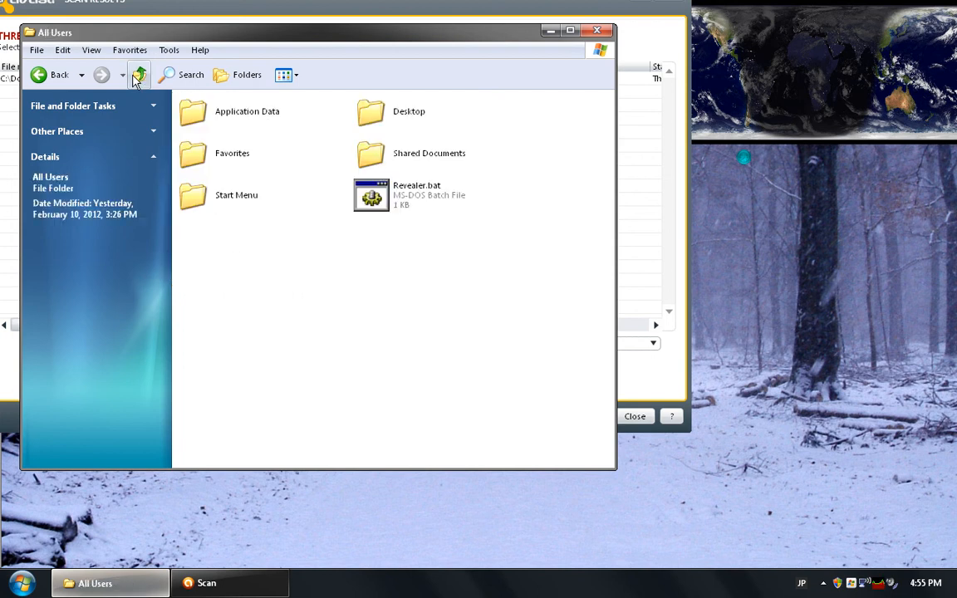
click(137, 74)
double_click(365, 108)
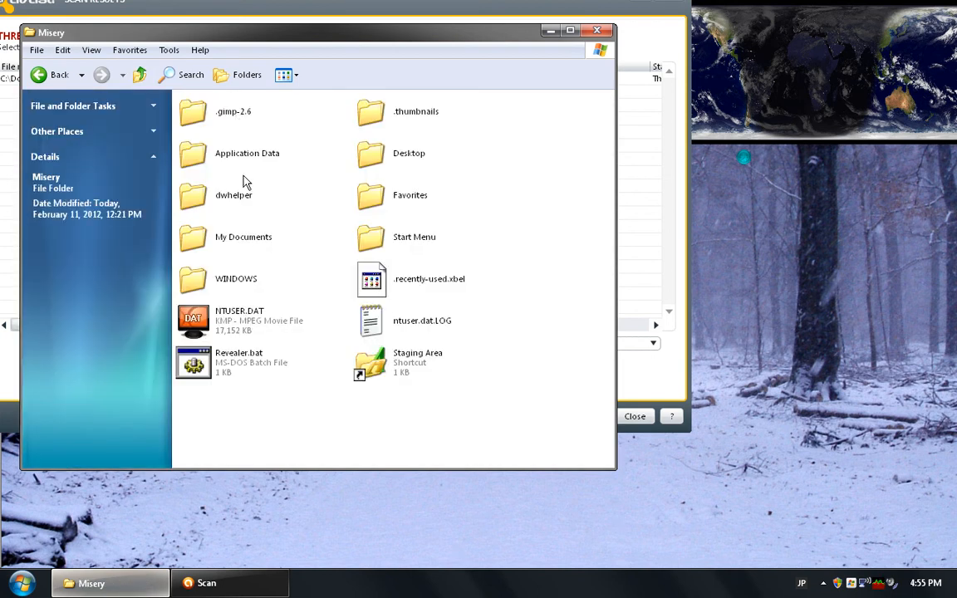
double_click(242, 166)
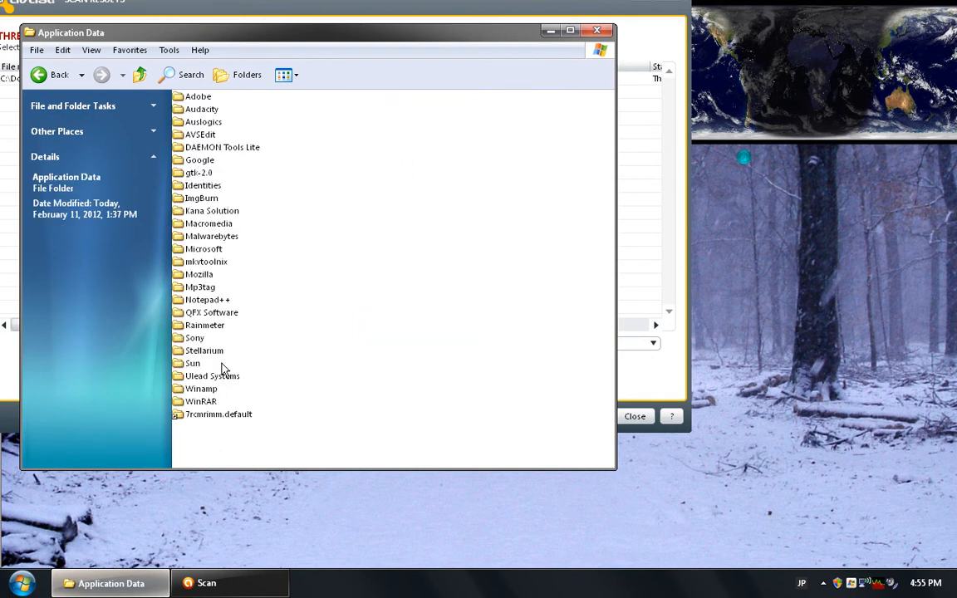
click(140, 76)
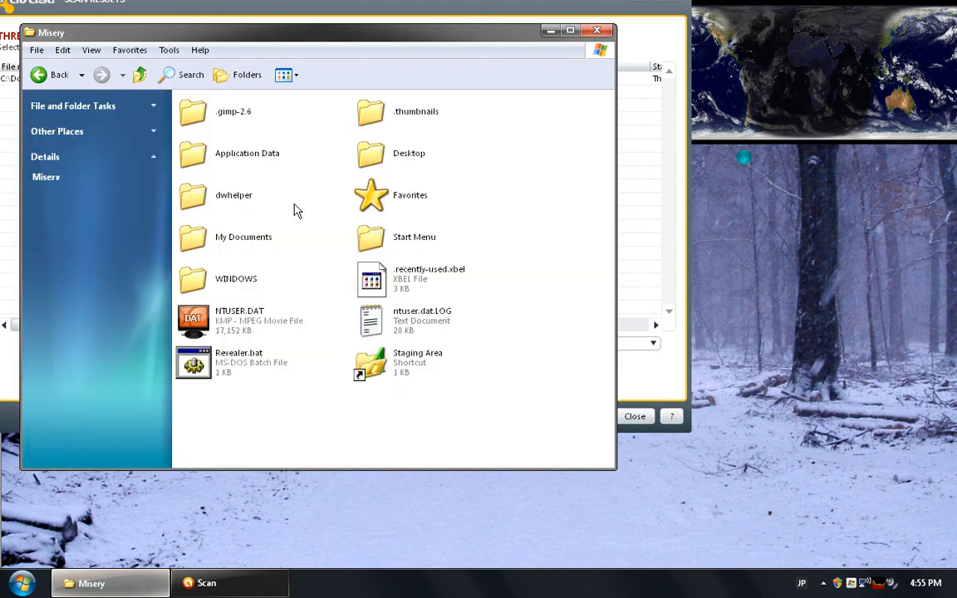
Run Revealer.bat in the user's profile folder and open the Application Data folder inside Local Settings
click(245, 357)
double_click(246, 357)
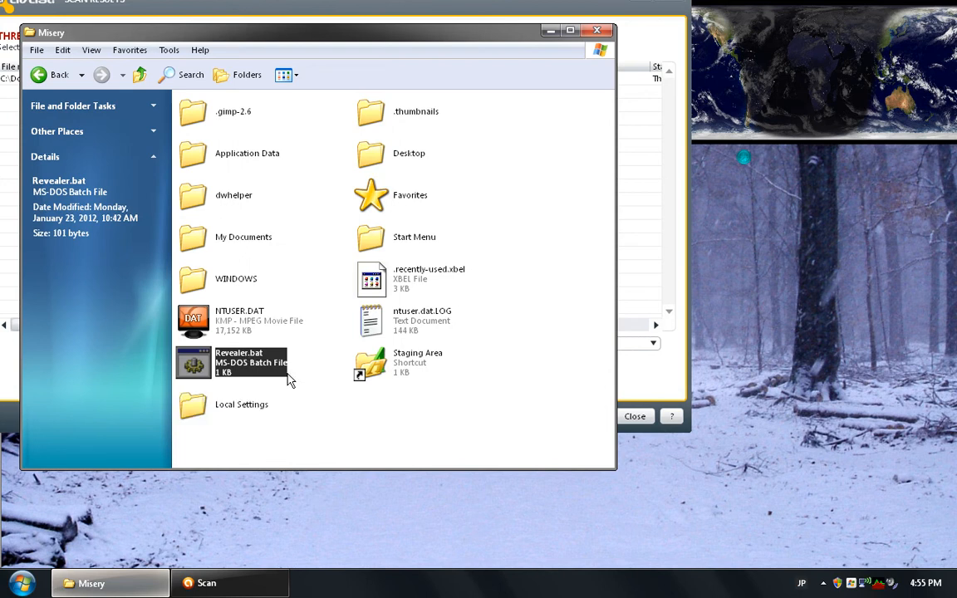
double_click(239, 409)
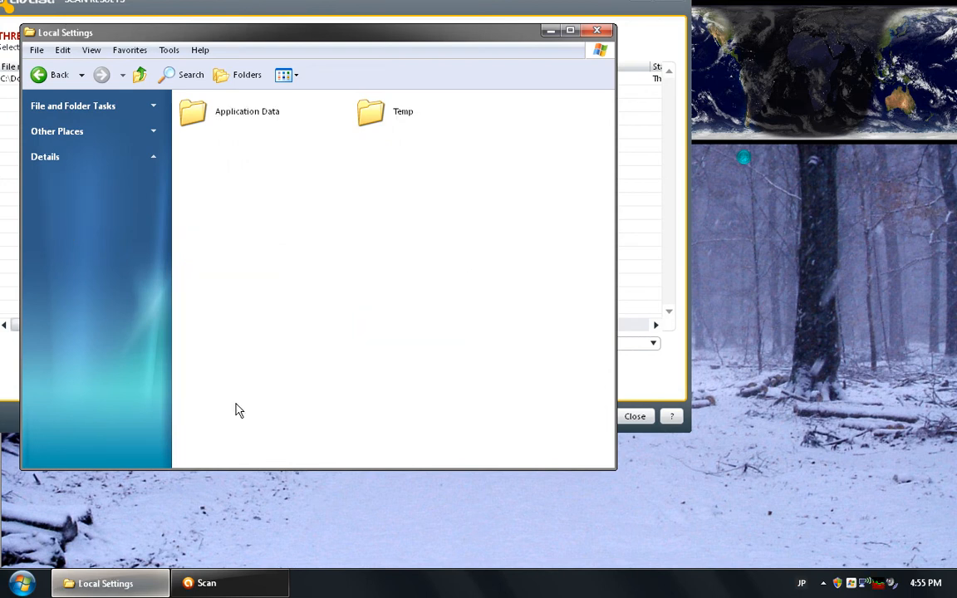
double_click(247, 116)
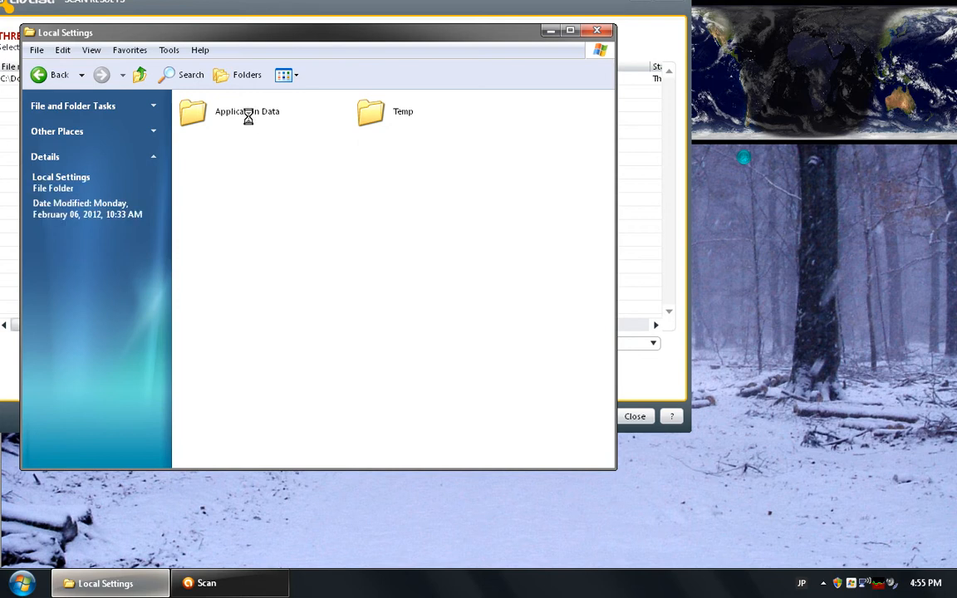
Set the folder options to show hidden files and folders
click(168, 51)
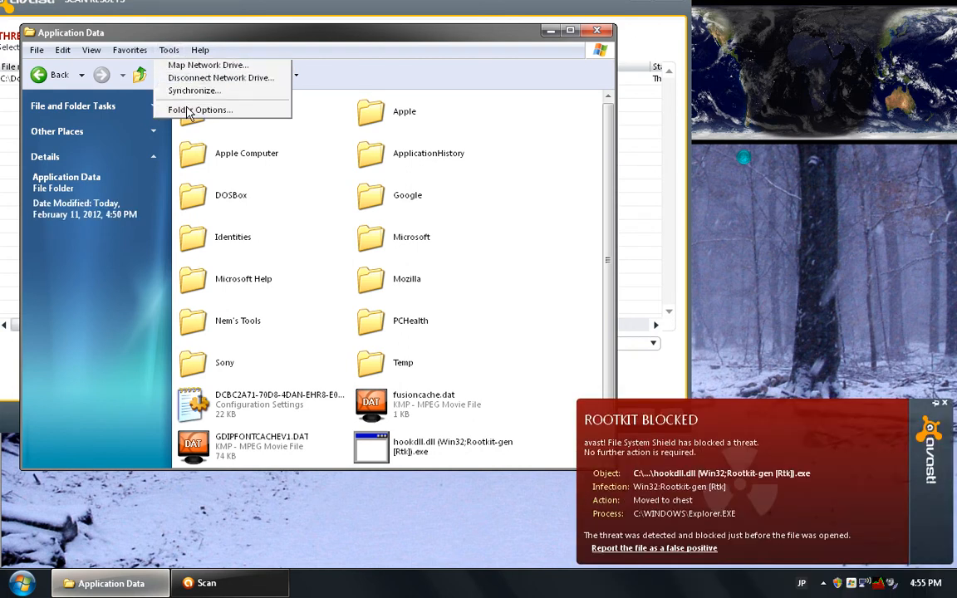
click(188, 109)
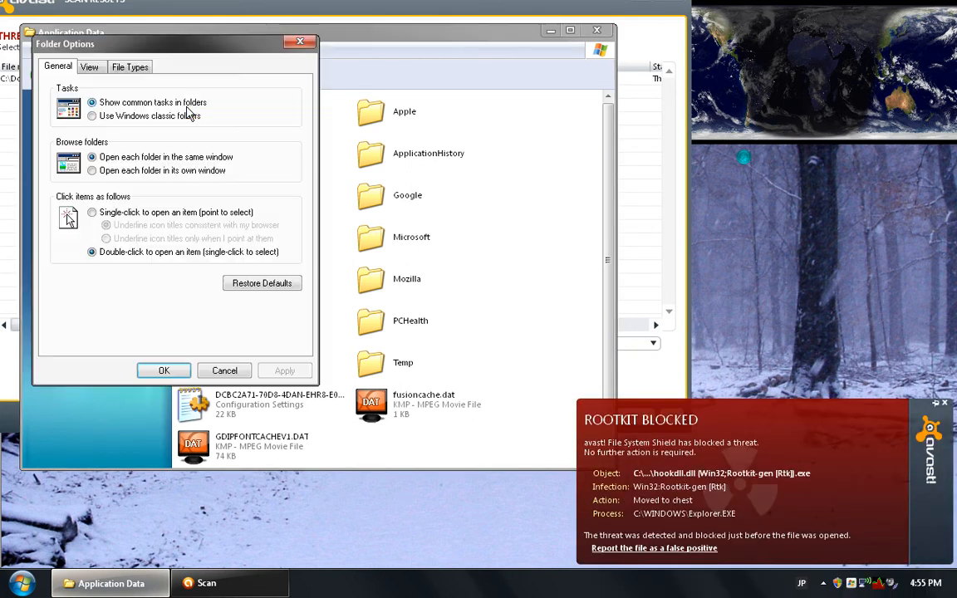
click(89, 68)
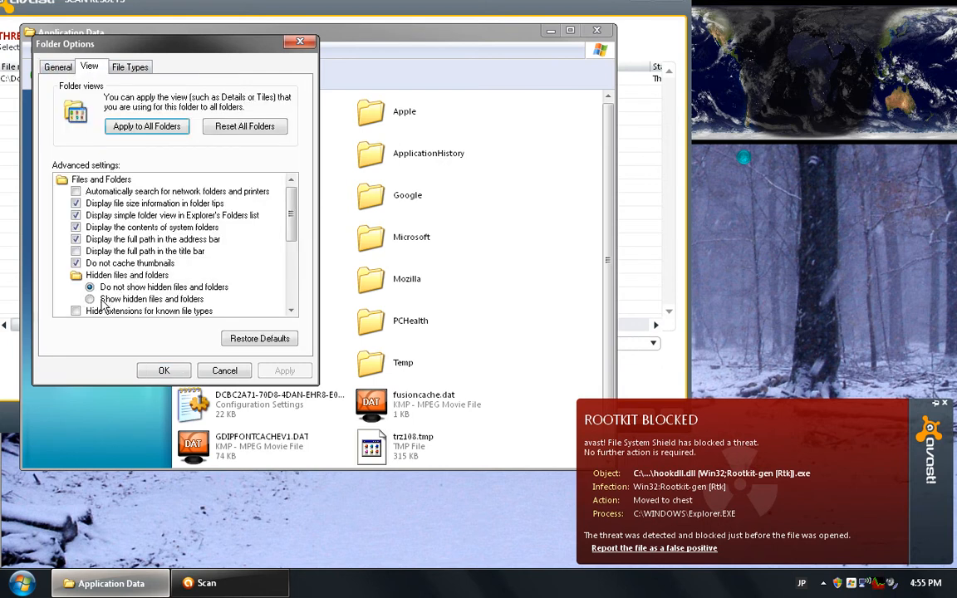
click(104, 299)
click(163, 371)
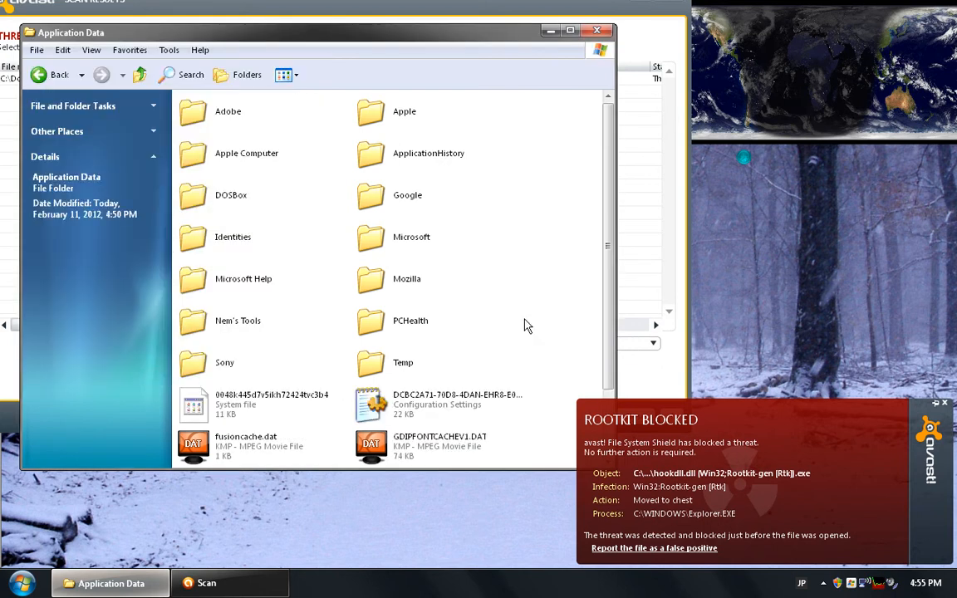
Scan trz108.tmp in the Local Settings Application Data folder with avast!
scroll(544, 320, down, 2)
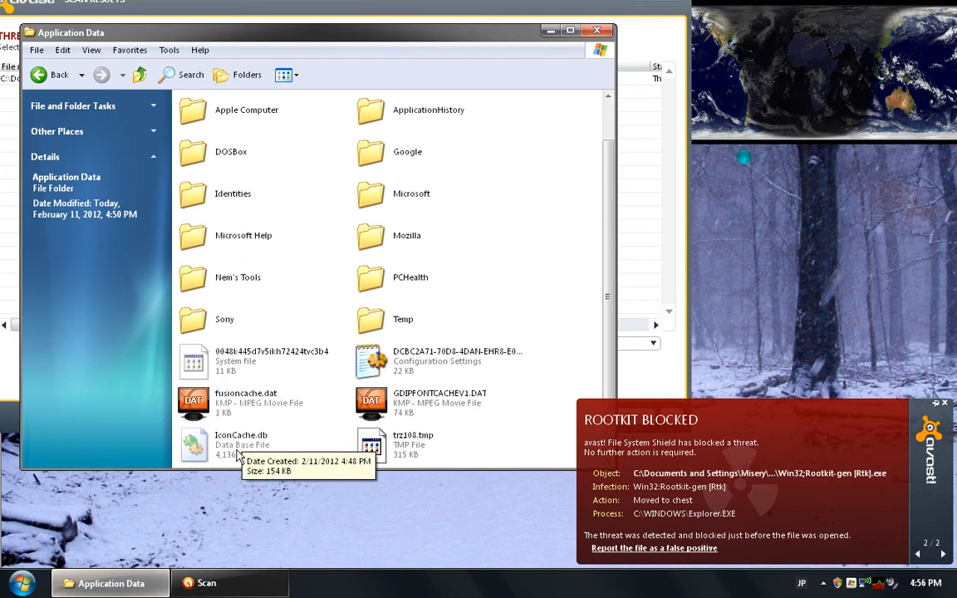
click(401, 445)
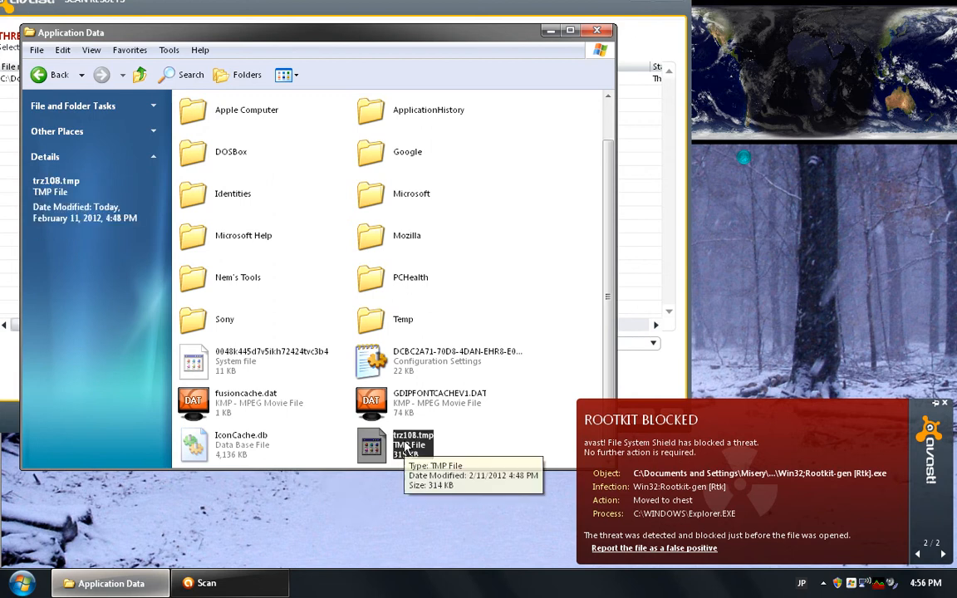
right_click(401, 445)
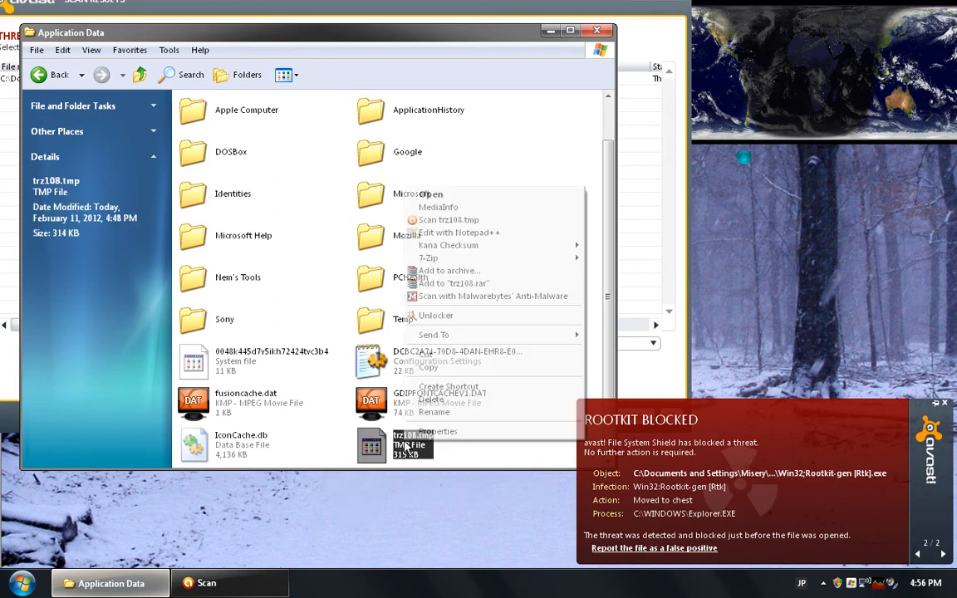
click(497, 224)
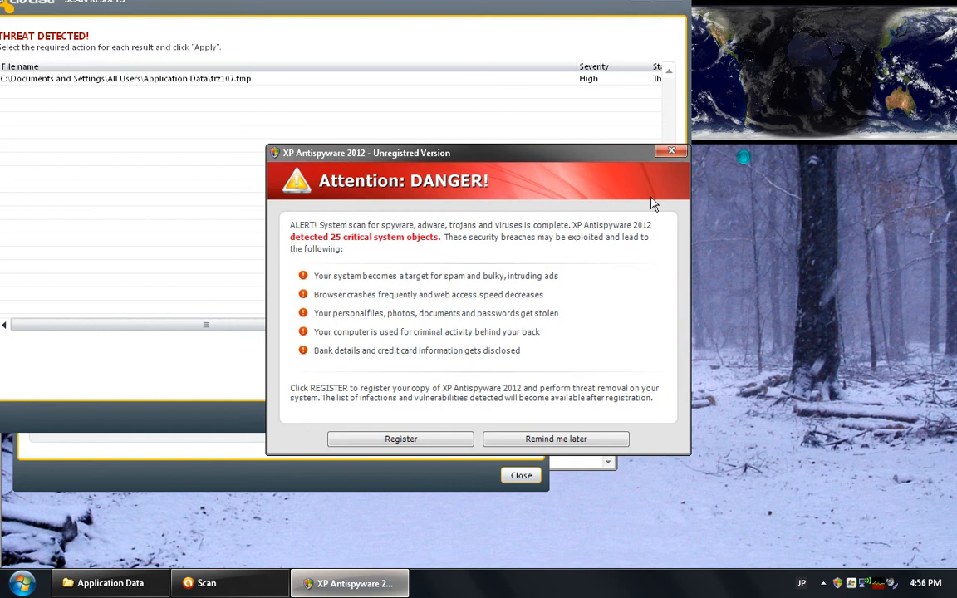
Dismiss the XP Antispyware 2012 alert and replace the trz107.tmp scan results with those for trz108.tmp
click(670, 152)
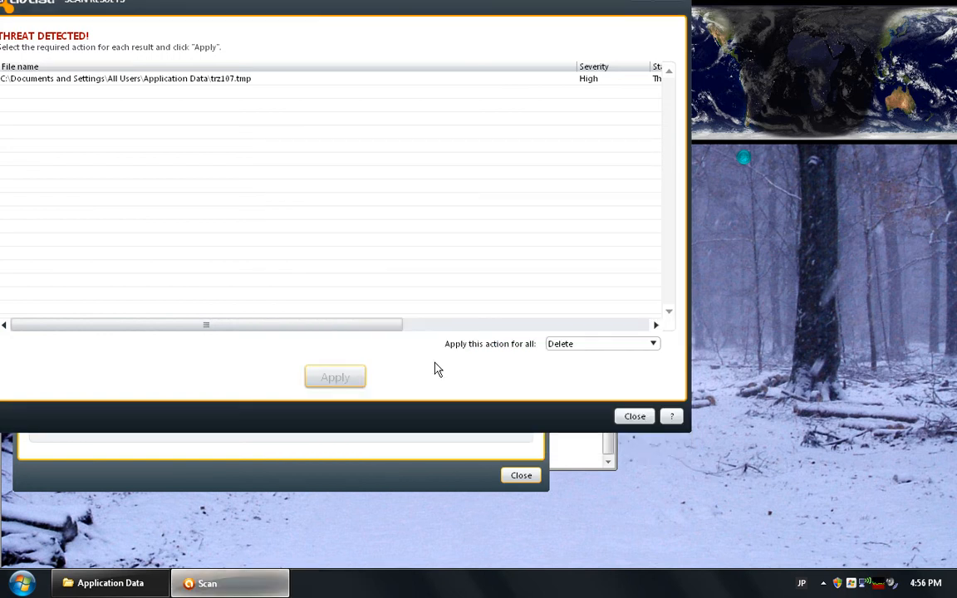
click(632, 420)
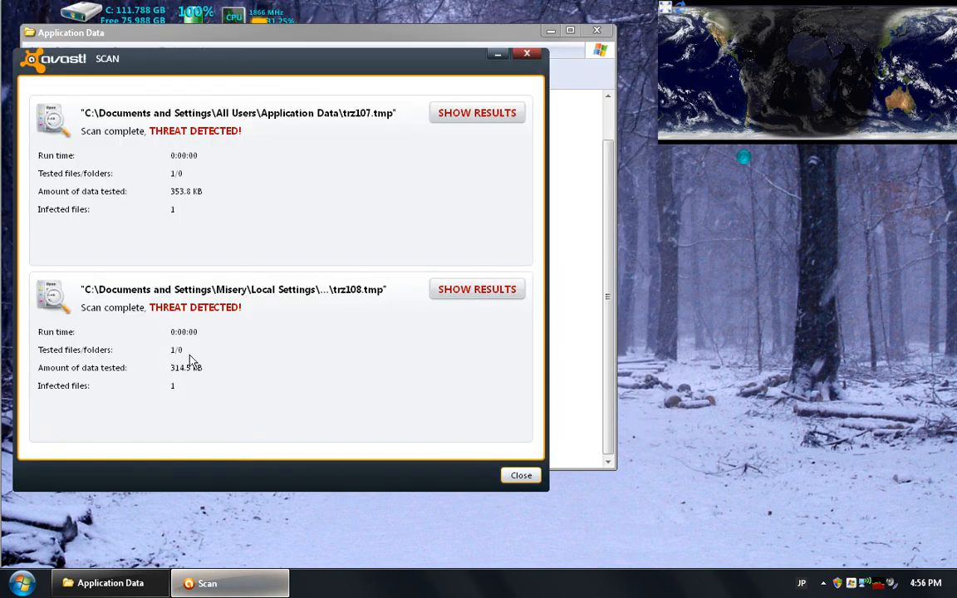
click(449, 289)
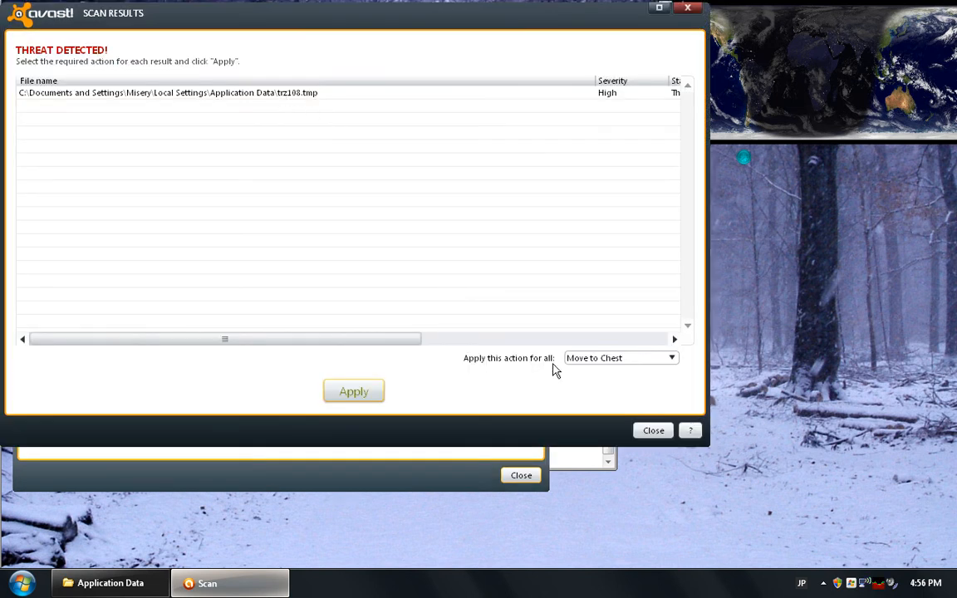
Set the avast! action for all results to Delete and apply it to trz108.tmp
click(605, 359)
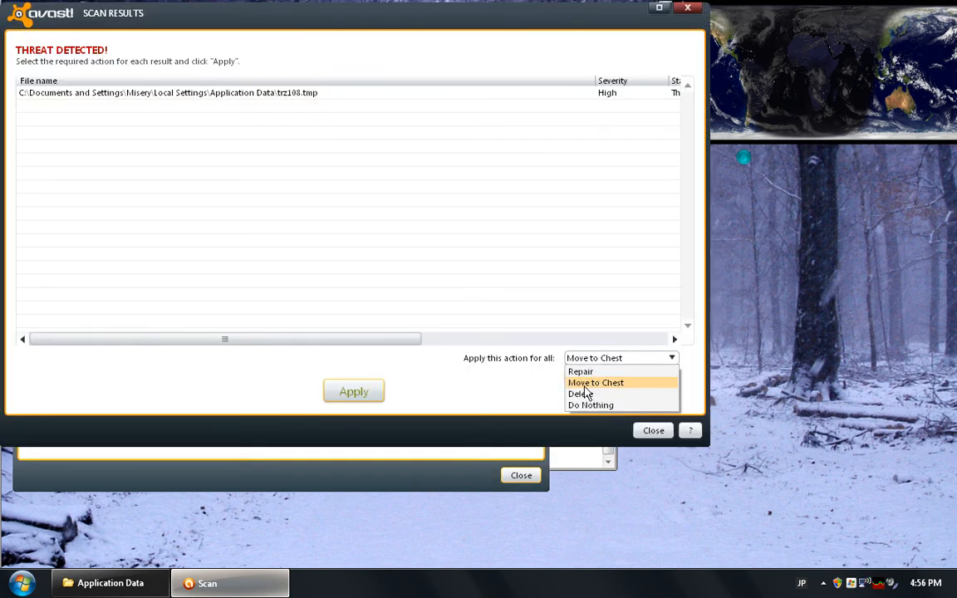
click(587, 394)
click(350, 391)
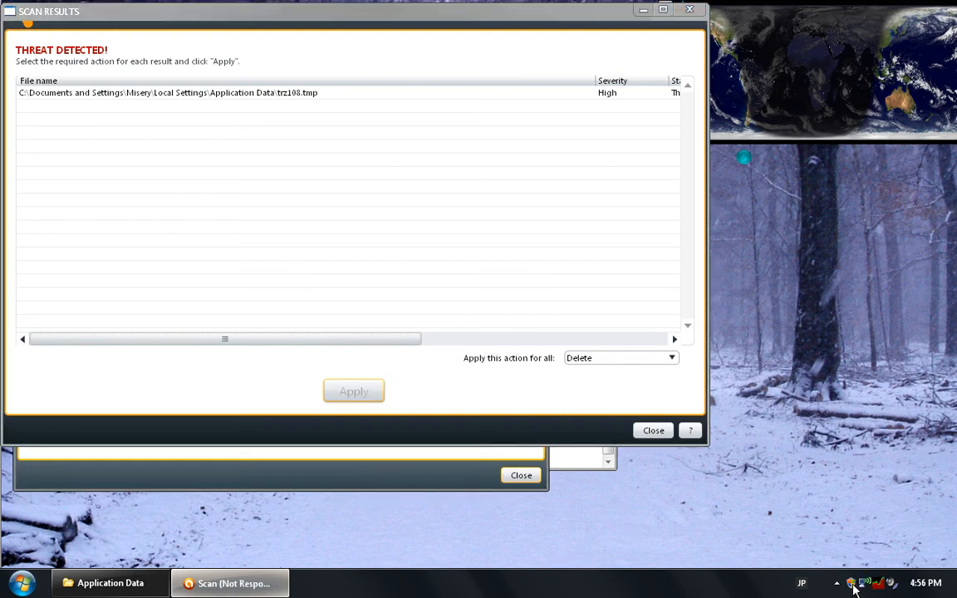
Switch to Process Explorer, check the file path of xer.exe, and kill that process
click(884, 587)
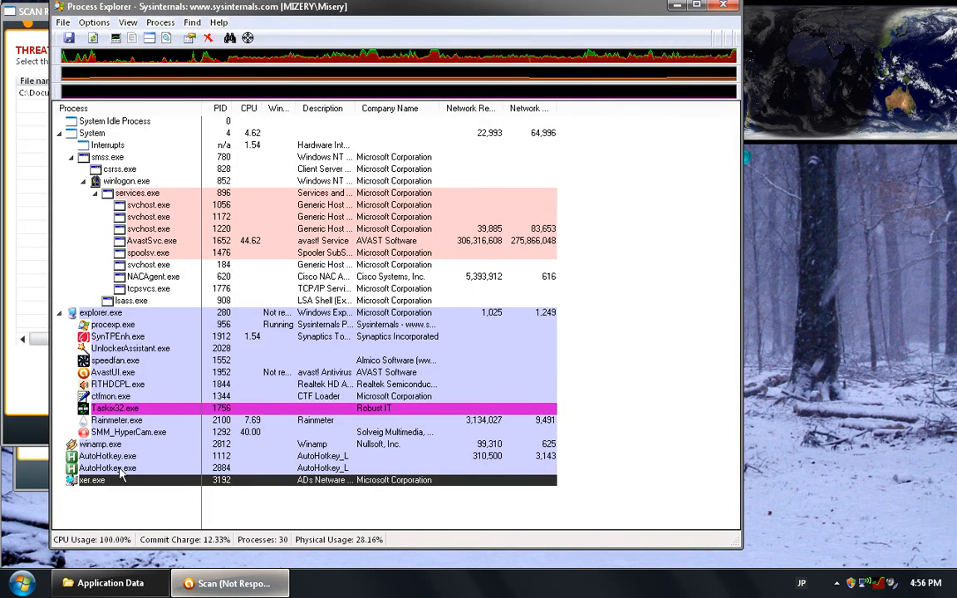
mouse_move(81, 486)
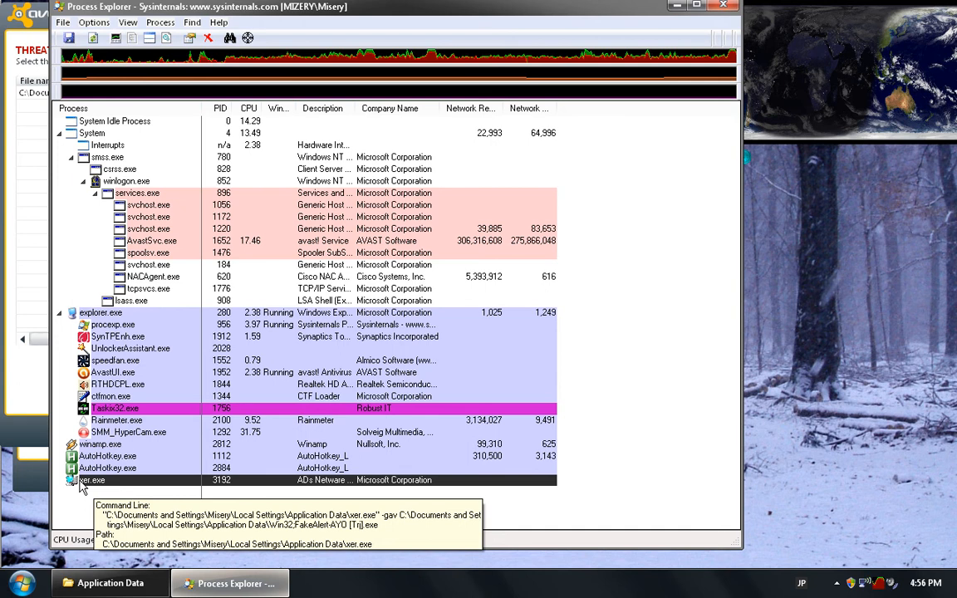
right_click(80, 483)
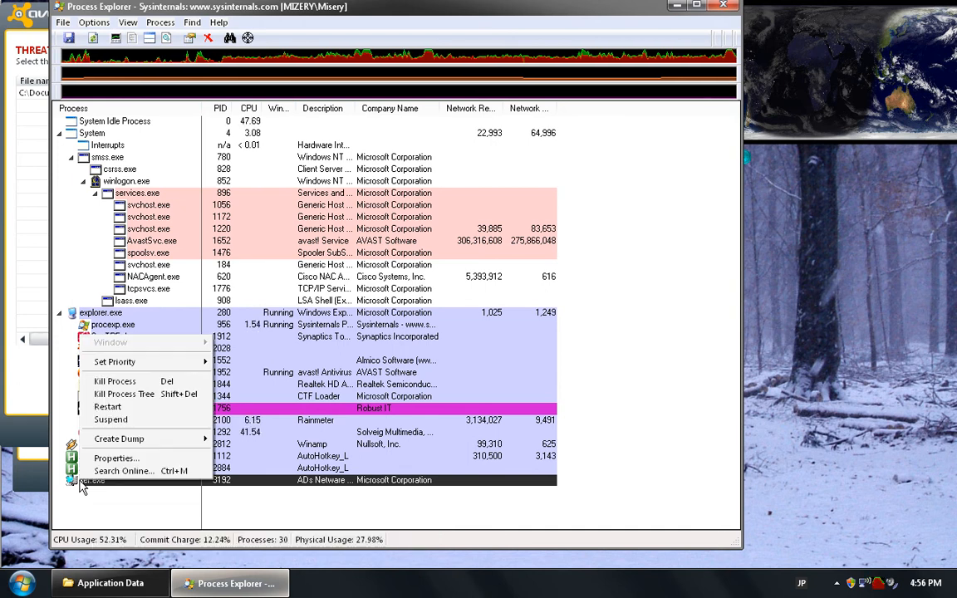
click(153, 383)
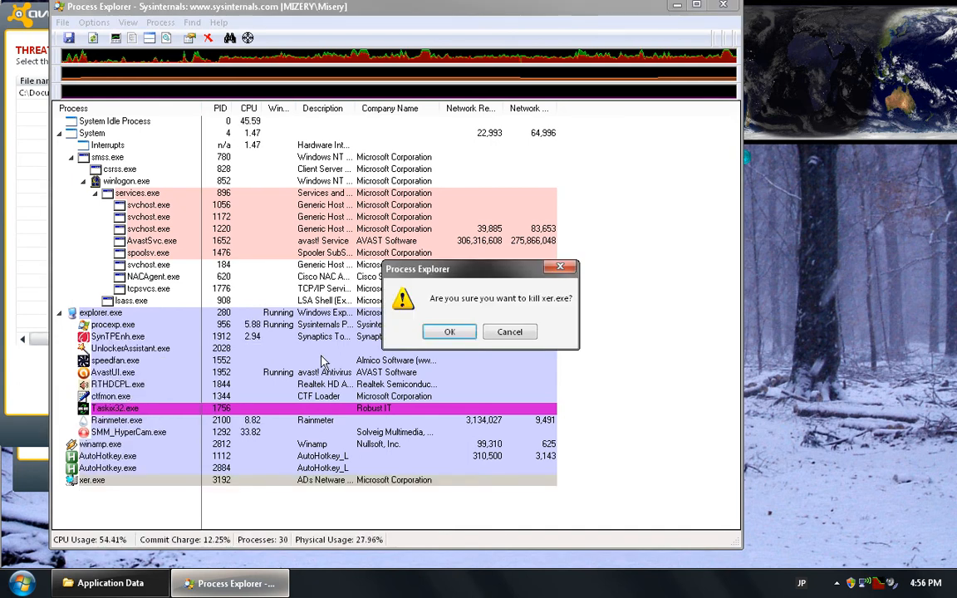
click(430, 334)
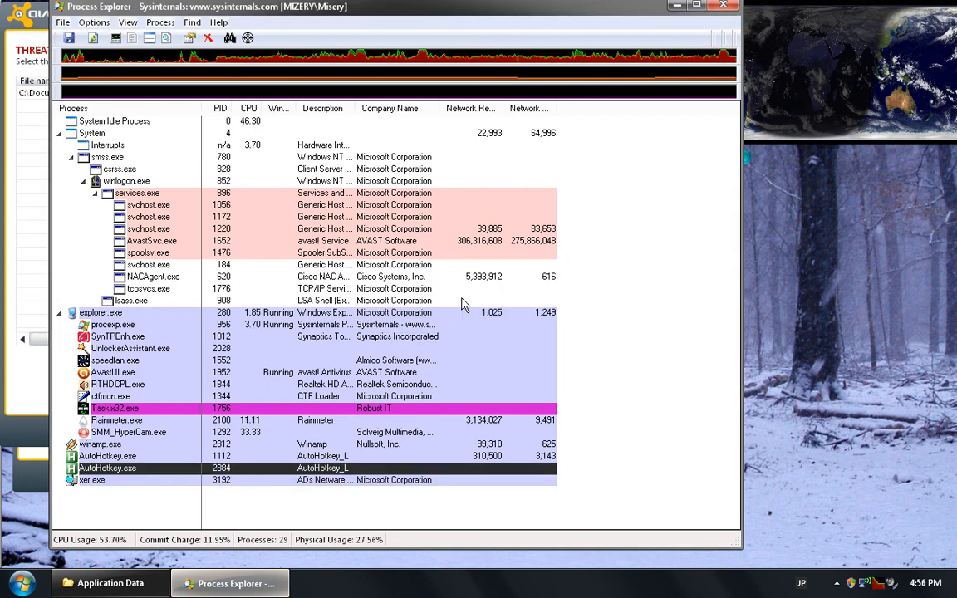
Minimize Process Explorer and close the avast! scan results and the finished trz107.tmp scan window
click(678, 5)
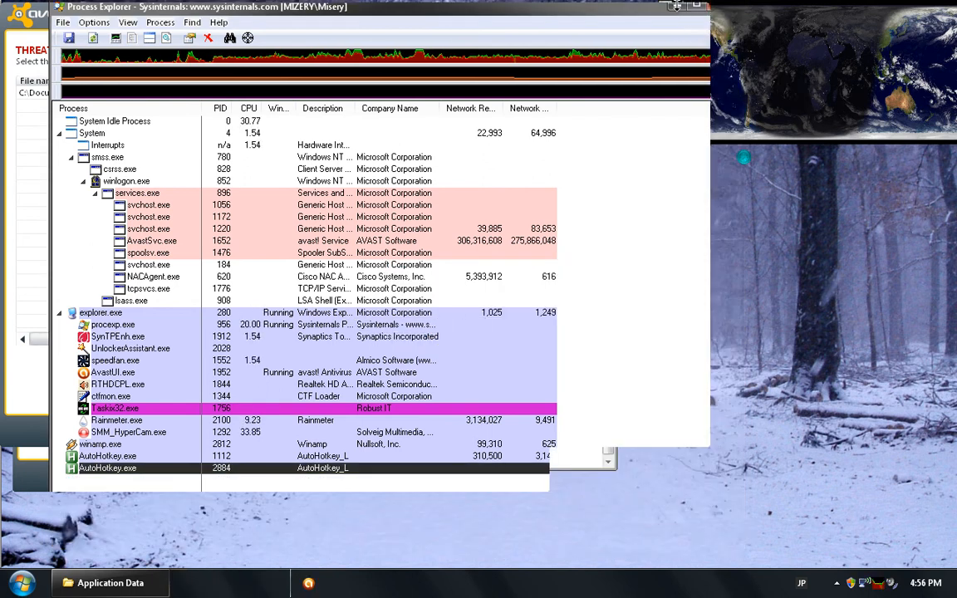
click(654, 430)
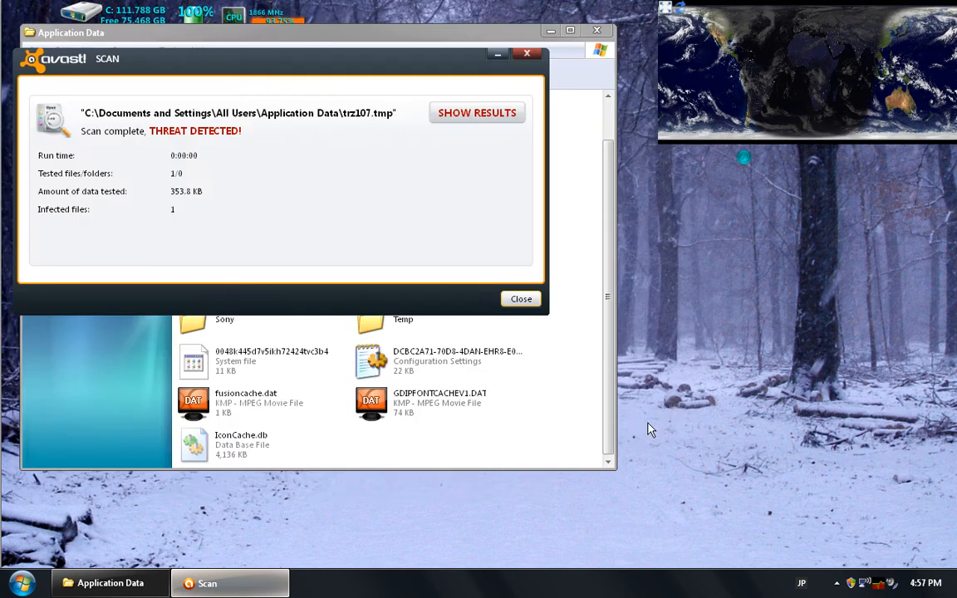
click(521, 299)
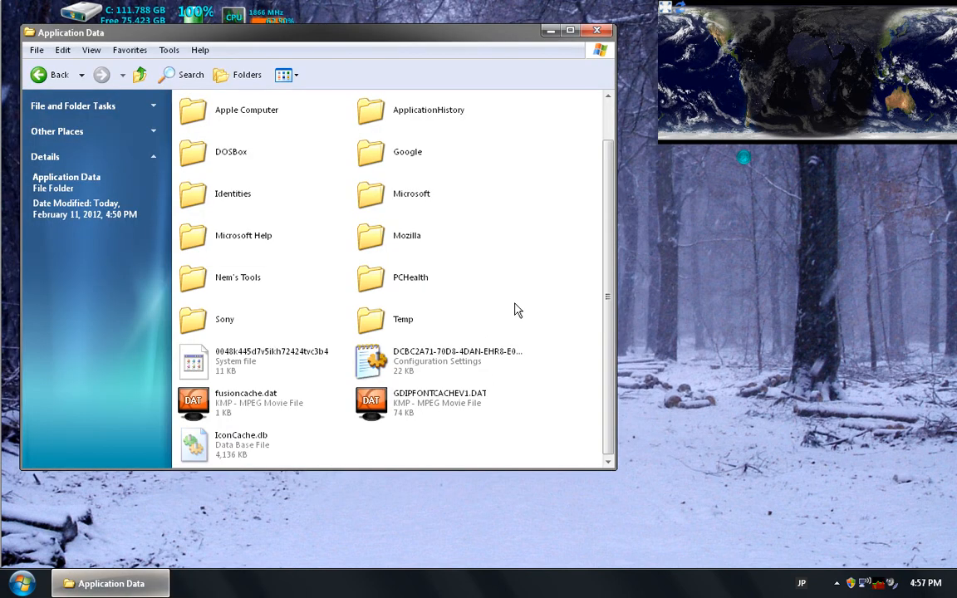
Delete the hidden system file whose name starts with 0048k445d7v5ikh72424tvc3b4 from the Application Data folder
click(246, 369)
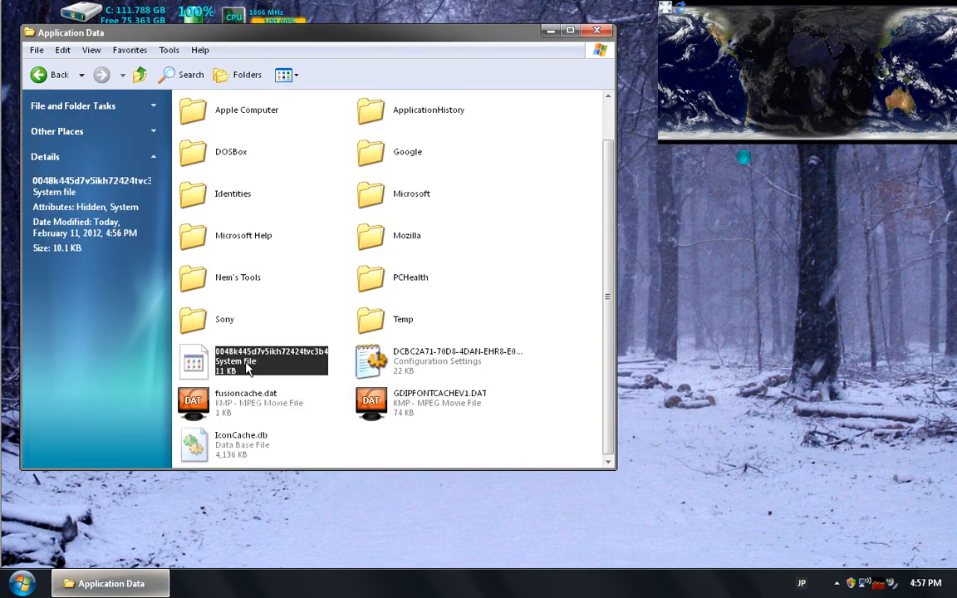
key(Delete)
key(Return)
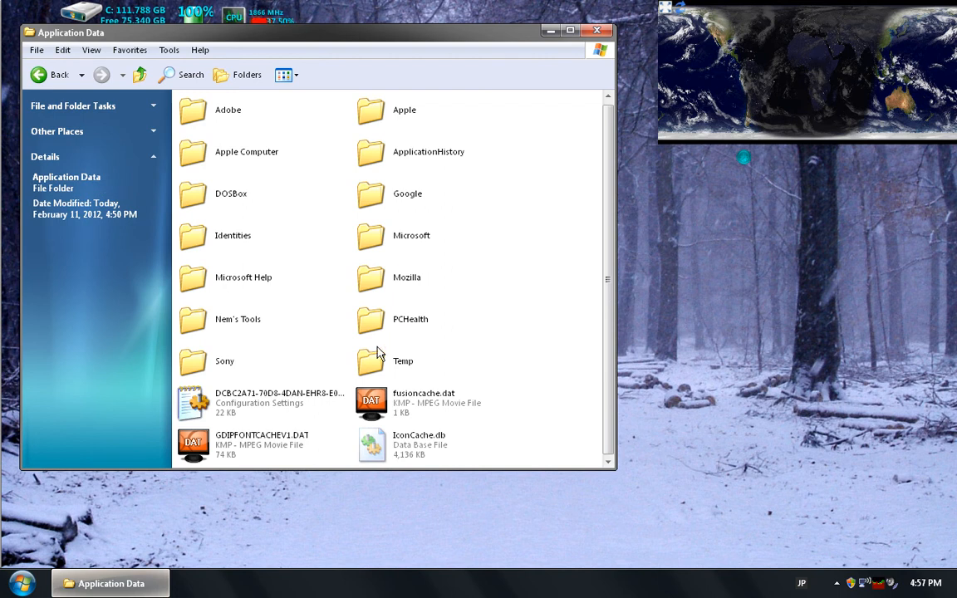
Set the folder view options to "Do not show hidden files and folders" and apply them
key(alt+t)
key(o)
key(ctrl+Tab)
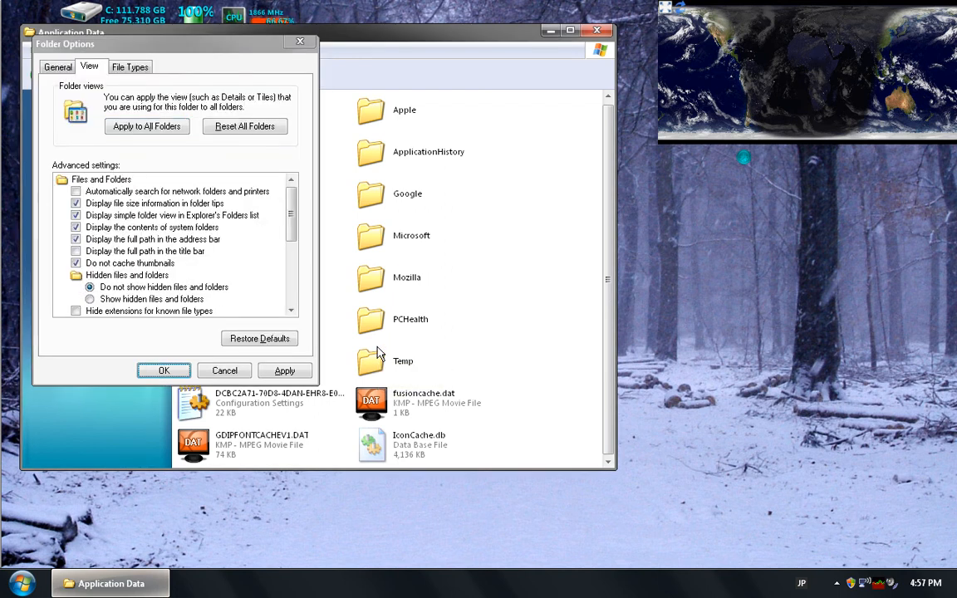
key(Escape)
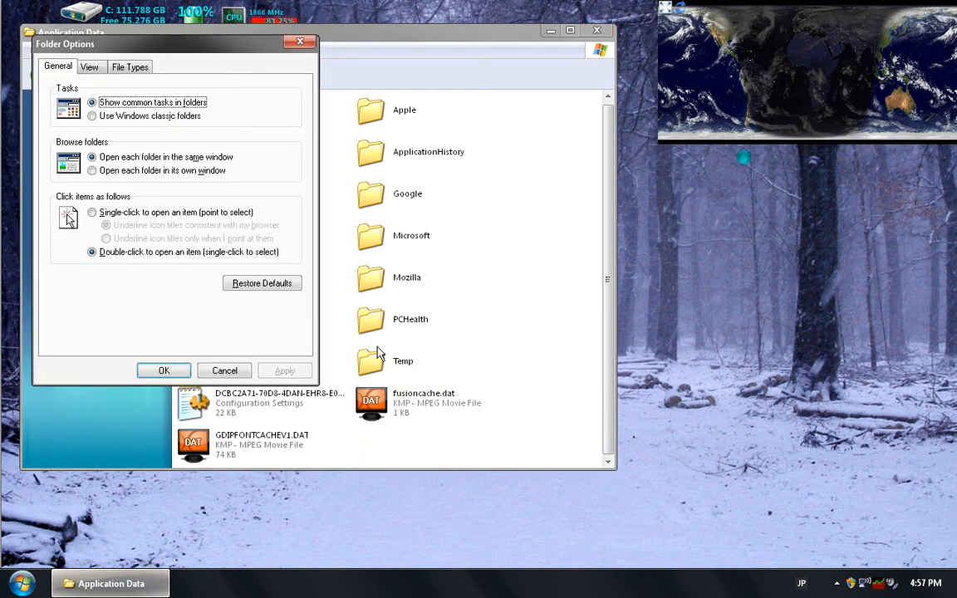
Reopen the folder view options and switch to "Show hidden files and folders"
key(ctrl+Tab)
key(Tab)
key(Tab)
key(Down)
key(Down)
key(Down)
key(Down)
key(Down)
key(Down)
key(Down)
key(Down)
key(Down)
key(Down)
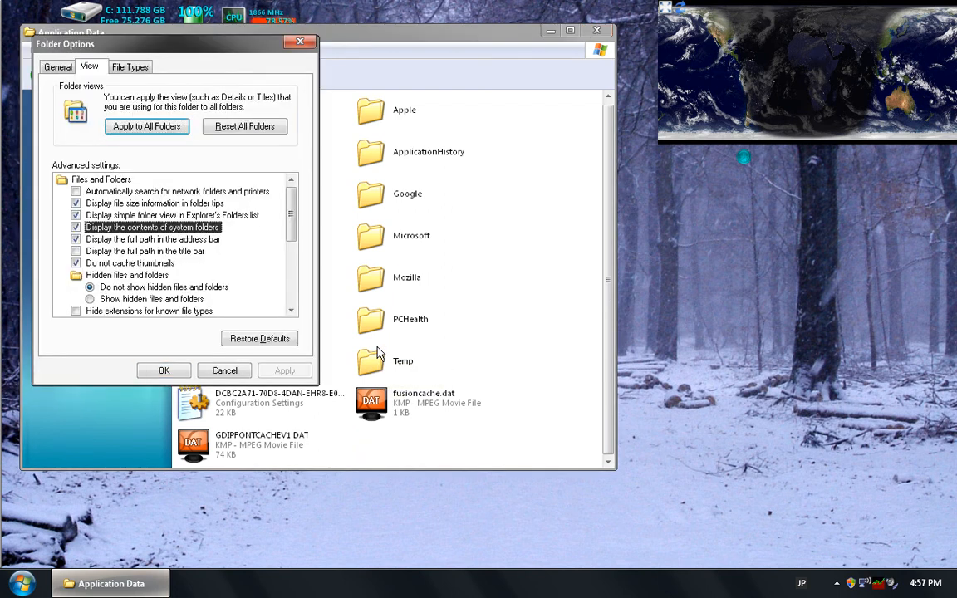
key(space)
key(Return)
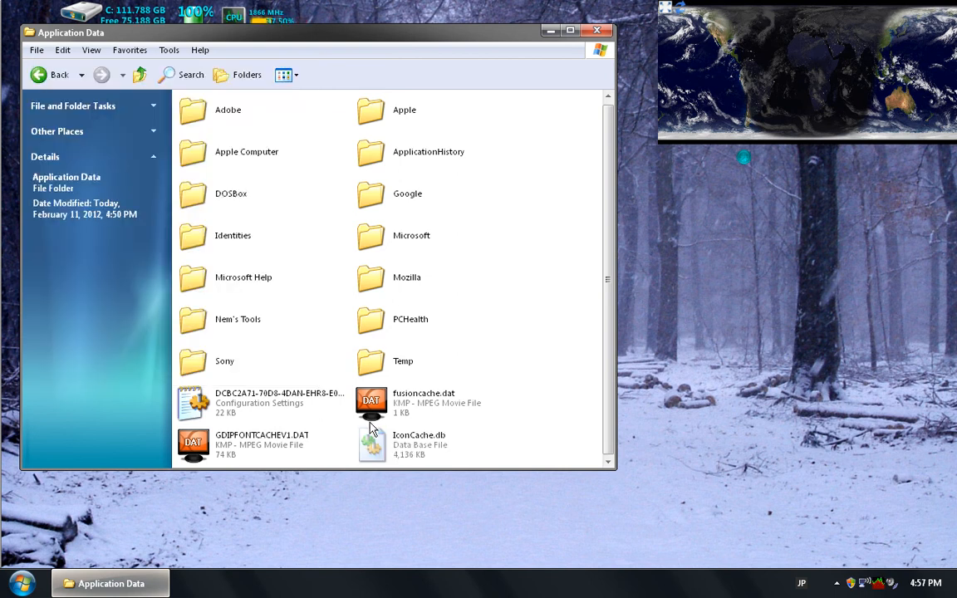
Switch the folder view options back to "Do not show hidden files and folders"
key(alt+t)
key(o)
key(ctrl+Tab)
key(Tab)
key(Tab)
key(Down)
key(Down)
key(Down)
key(Down)
key(Down)
key(Down)
key(Down)
key(Down)
key(Down)
key(space)
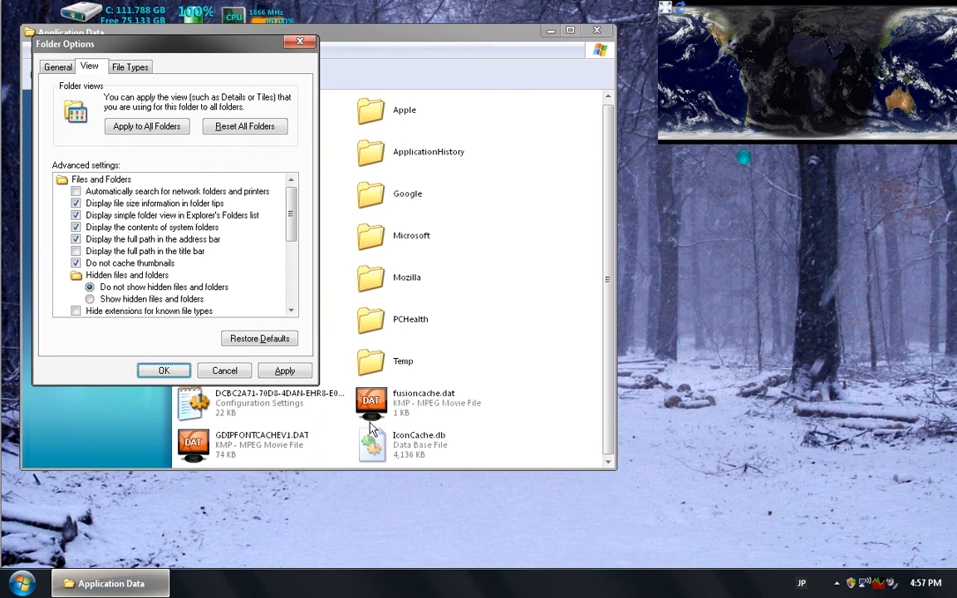
key(Return)
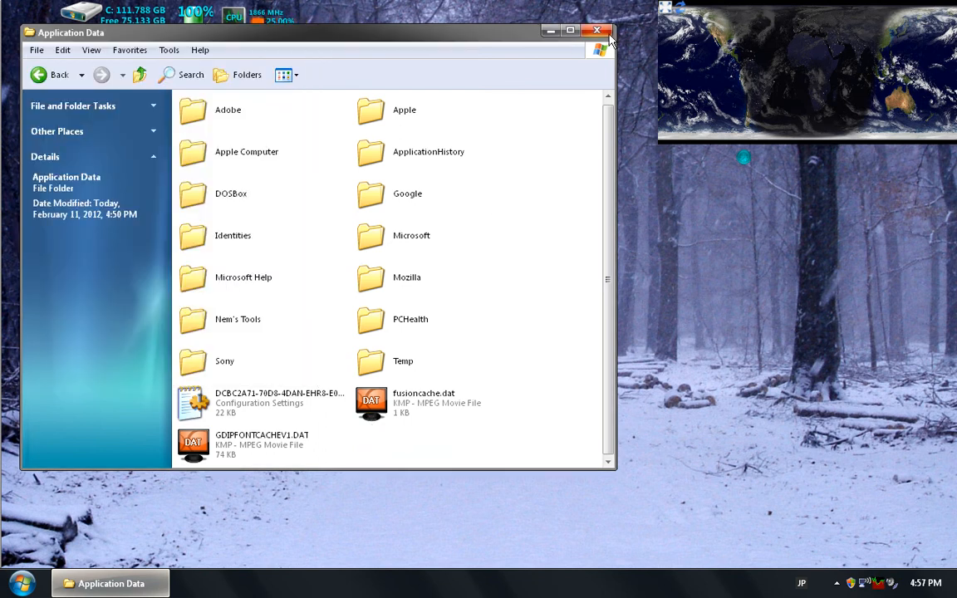
Close the Application Data folder, switch to avast! Free Antivirus and review the quarantined files and their virus names in the Virus Chest
click(550, 31)
click(847, 583)
click(824, 584)
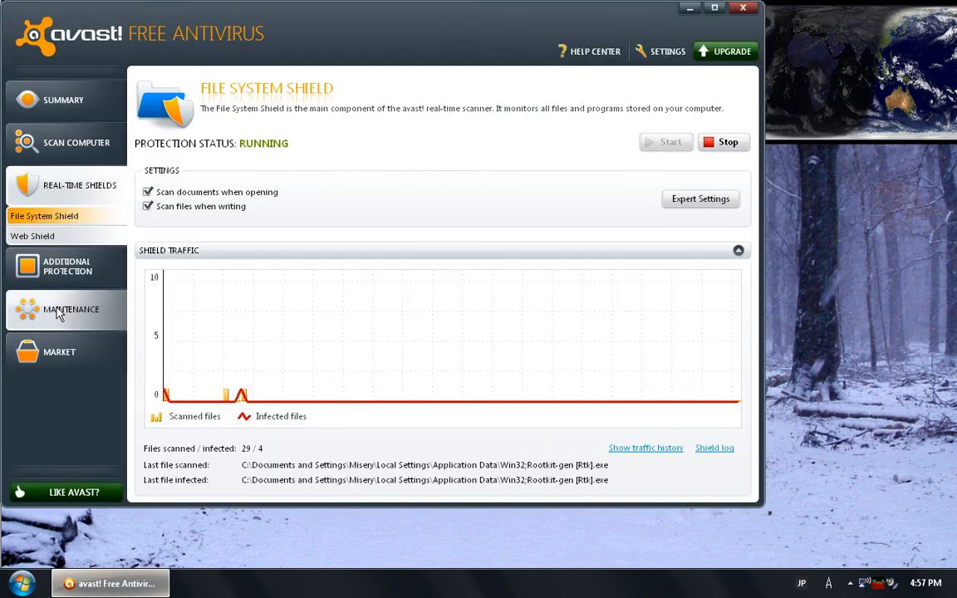
click(58, 312)
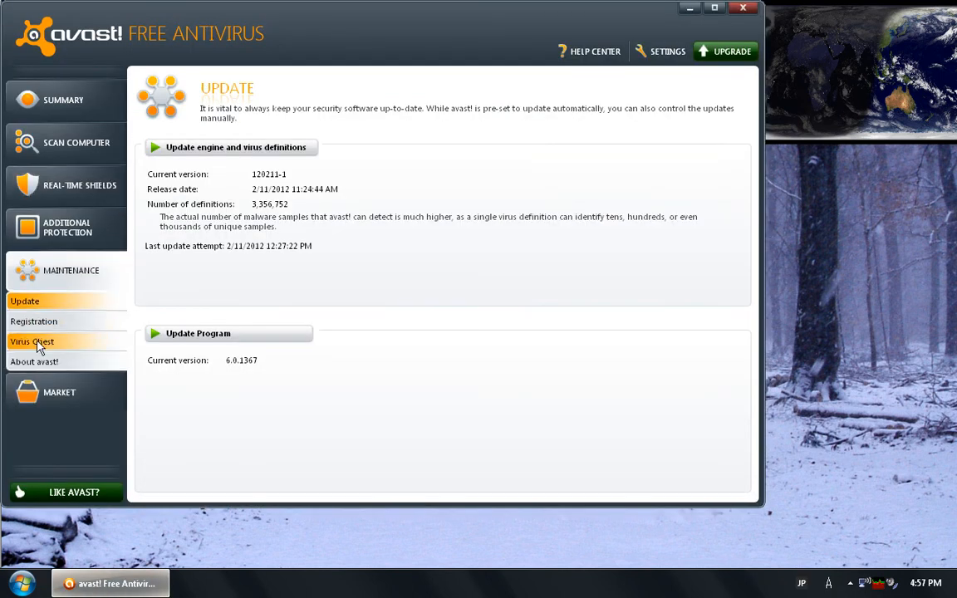
click(38, 344)
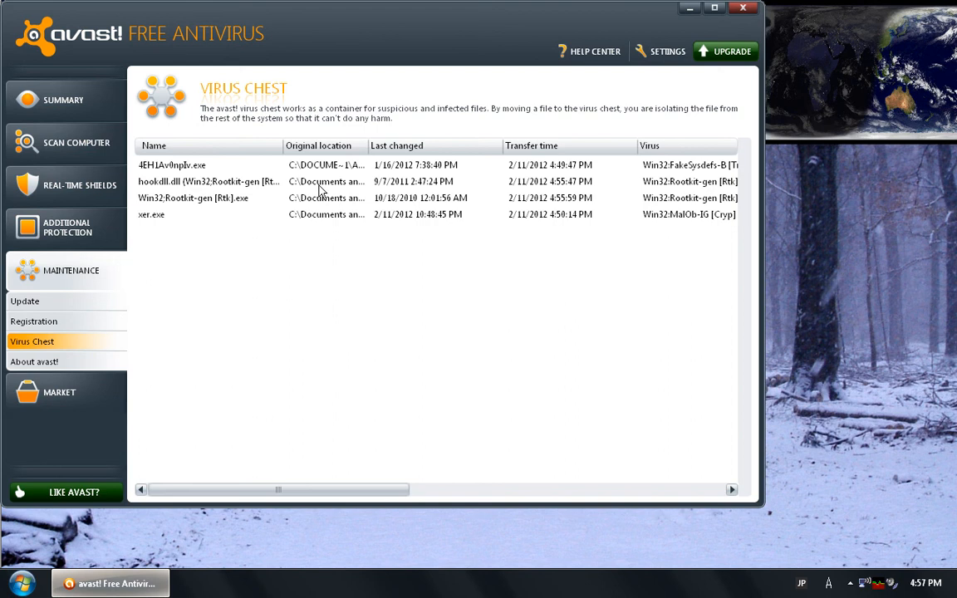
click(439, 488)
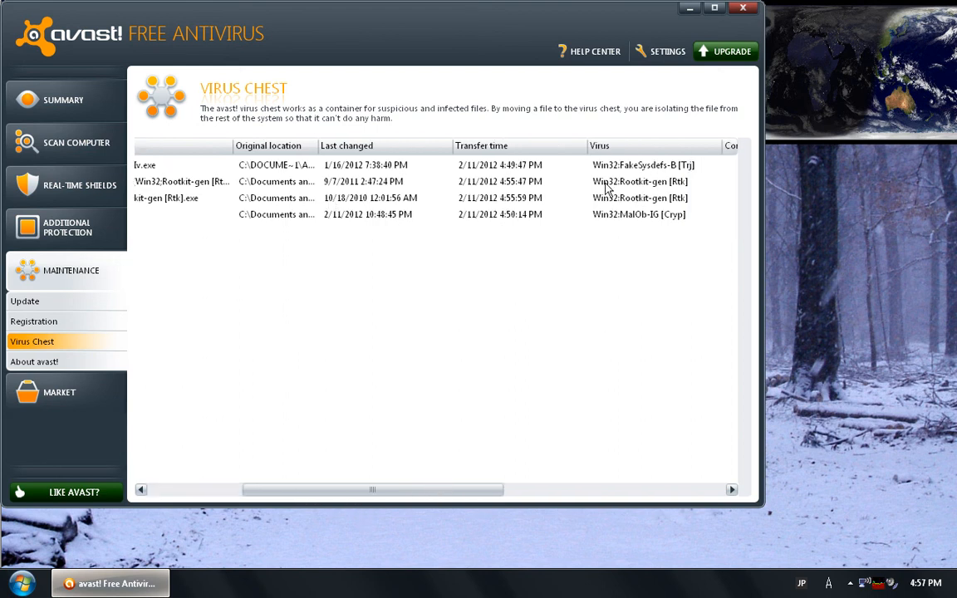
drag(359, 495, 216, 490)
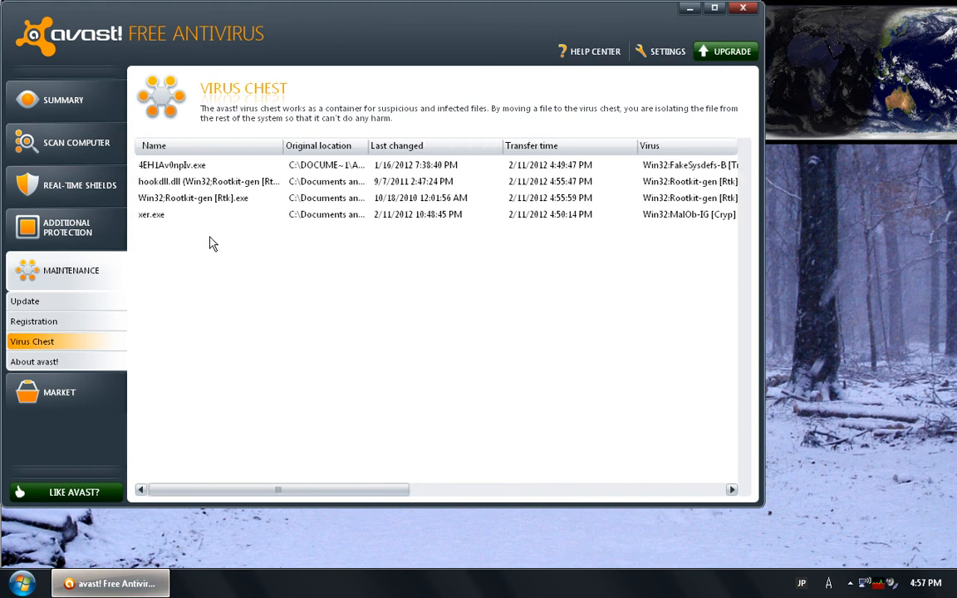
Delete all quarantined files from 4EH1Av0npIv.exe through xer.exe from the Virus Chest and close avast!
click(179, 170)
shift+click(159, 215)
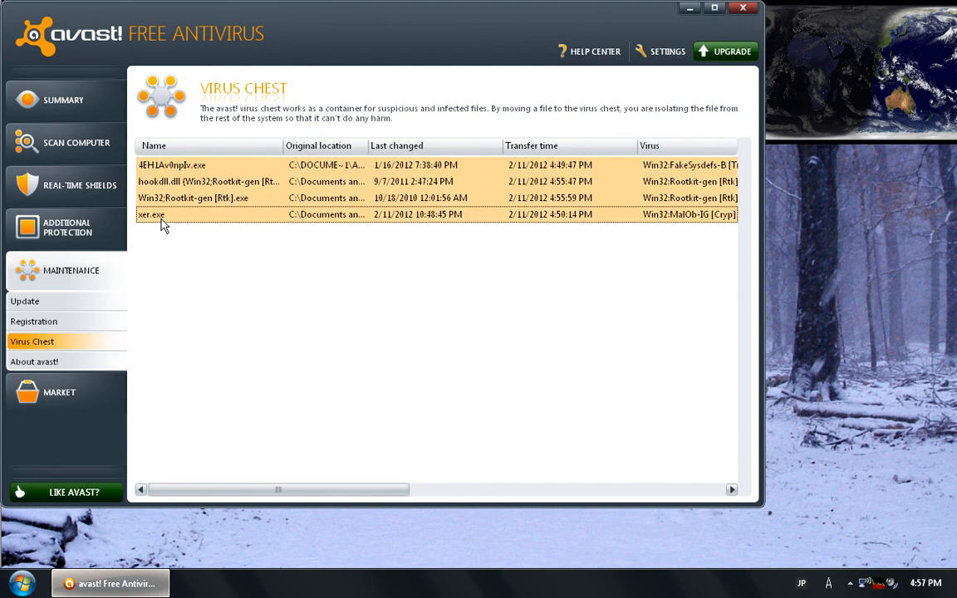
right_click(170, 219)
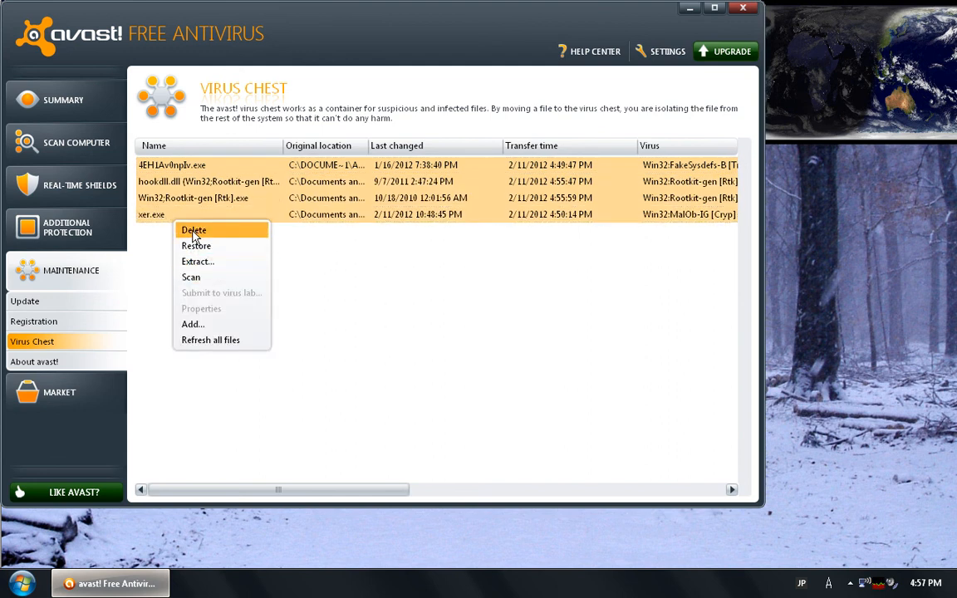
click(194, 231)
click(420, 303)
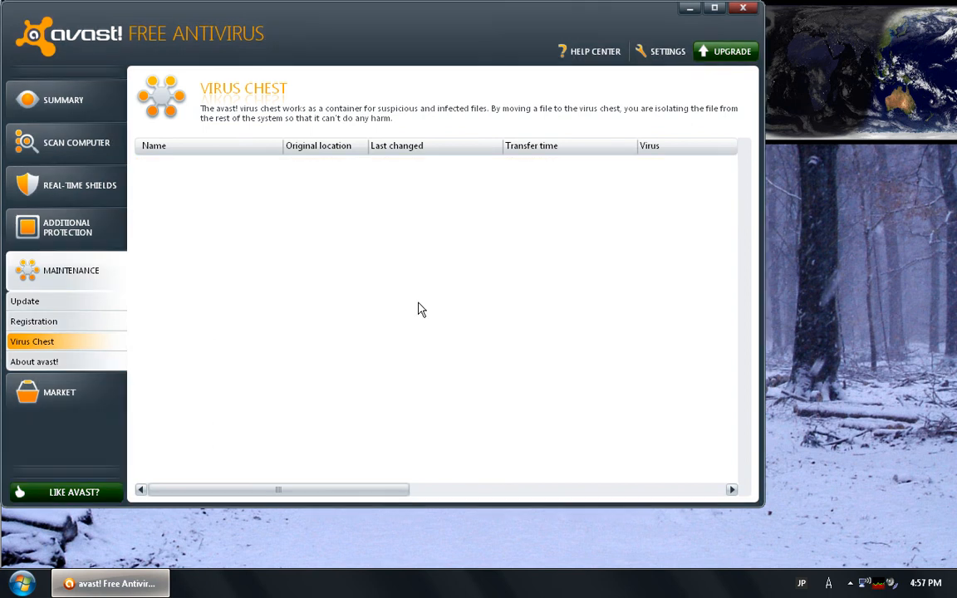
click(744, 9)
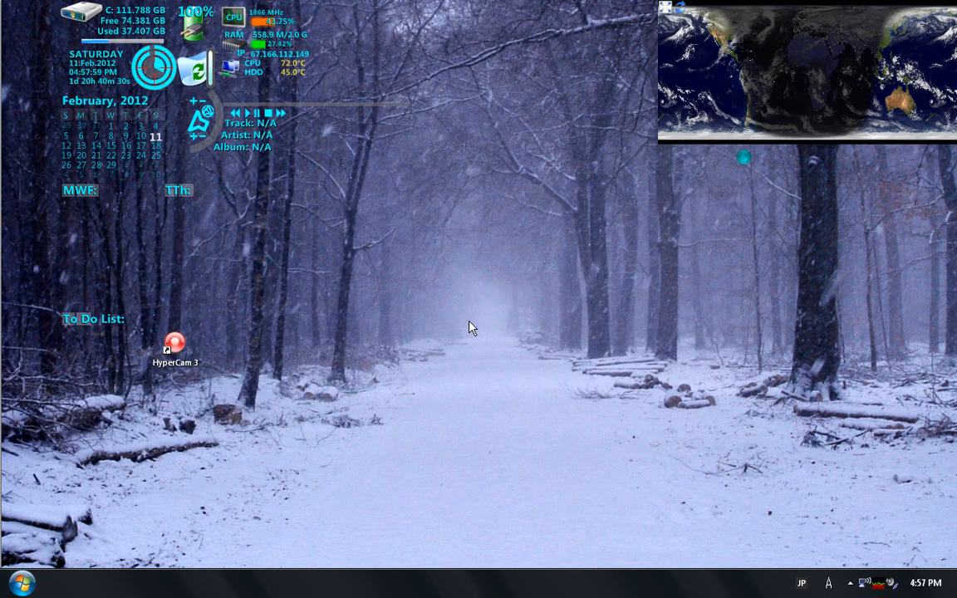